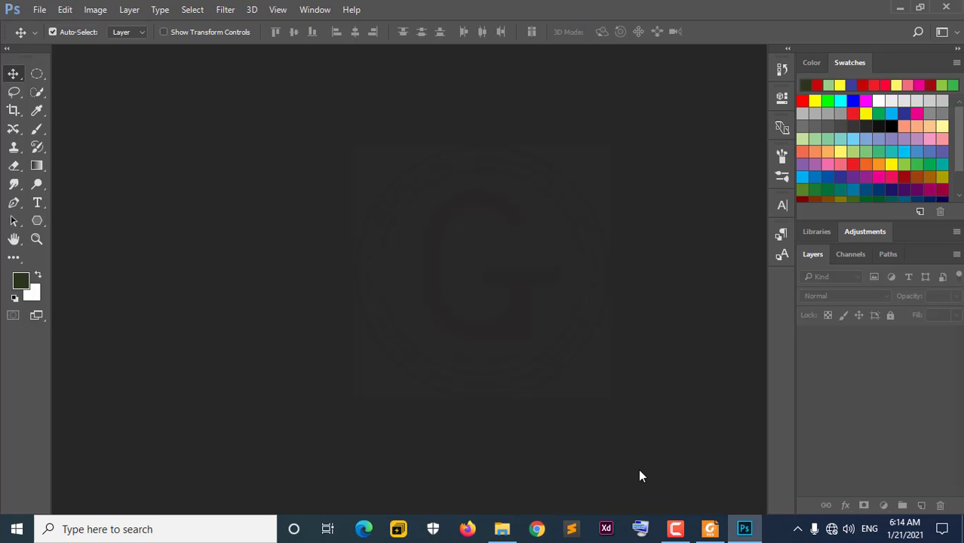
# Step: Glance at the course contents PDF and File Explorer, then return to Photoshop
pyautogui.click(711, 529)
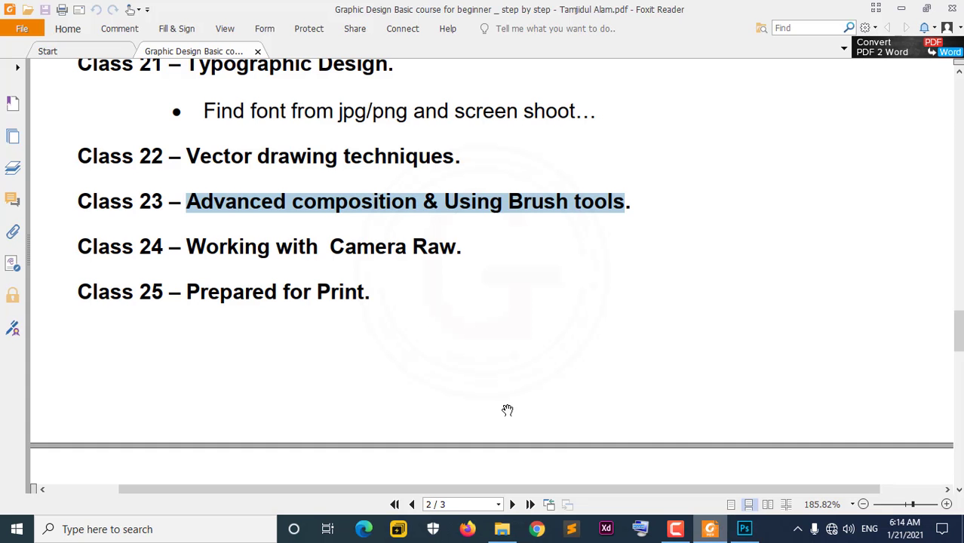
pyautogui.click(901, 9)
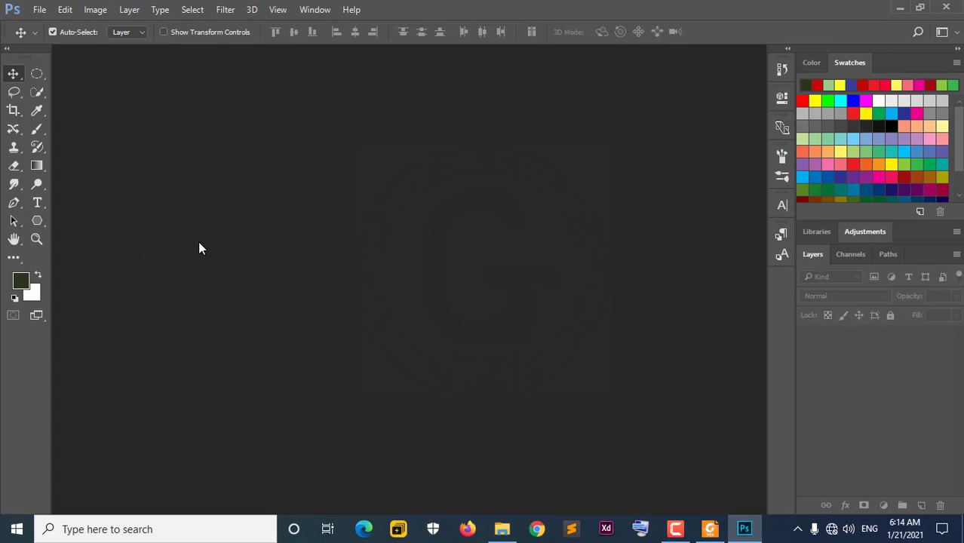
pyautogui.click(502, 529)
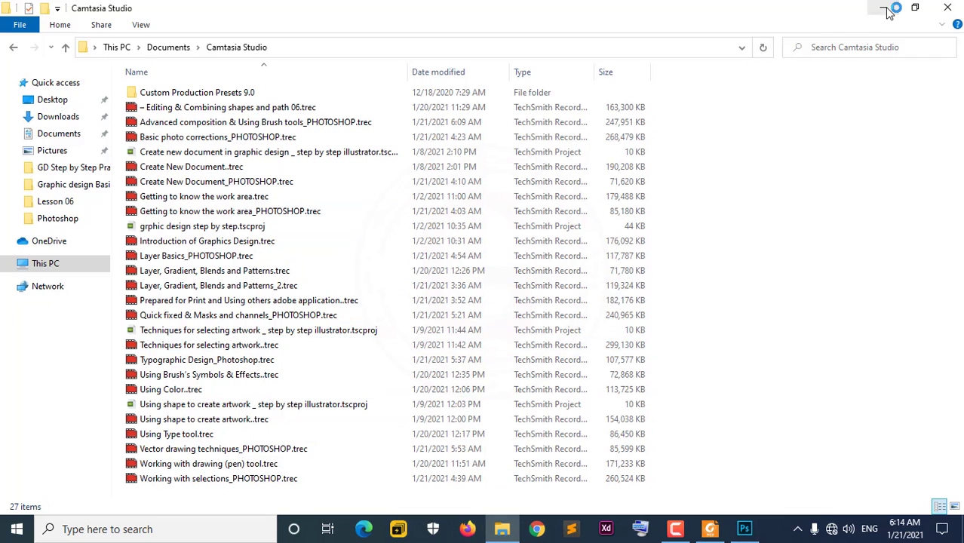
pyautogui.click(884, 8)
# Step: In File Explorer, browse to GD Step by Step Practice > Photoshop > Mission
pyautogui.click(504, 530)
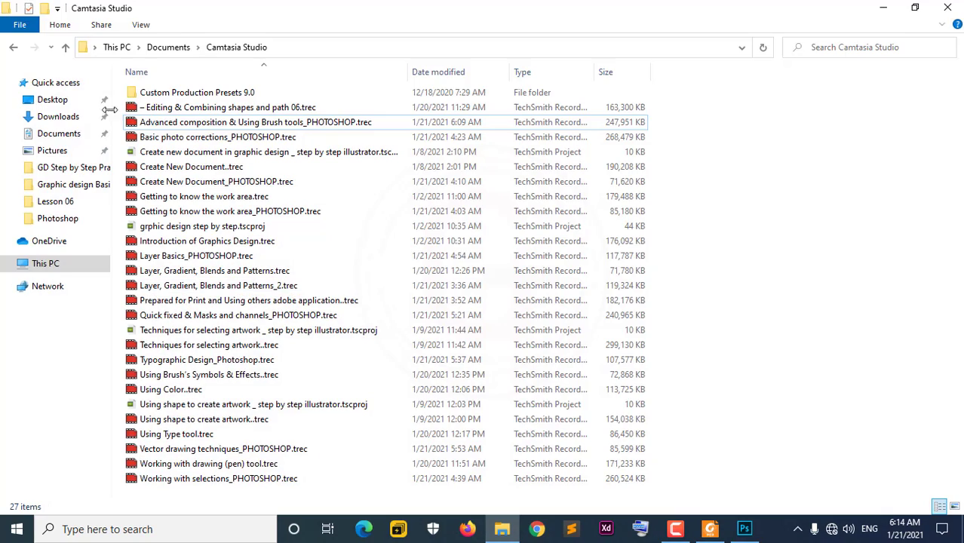
pyautogui.click(70, 167)
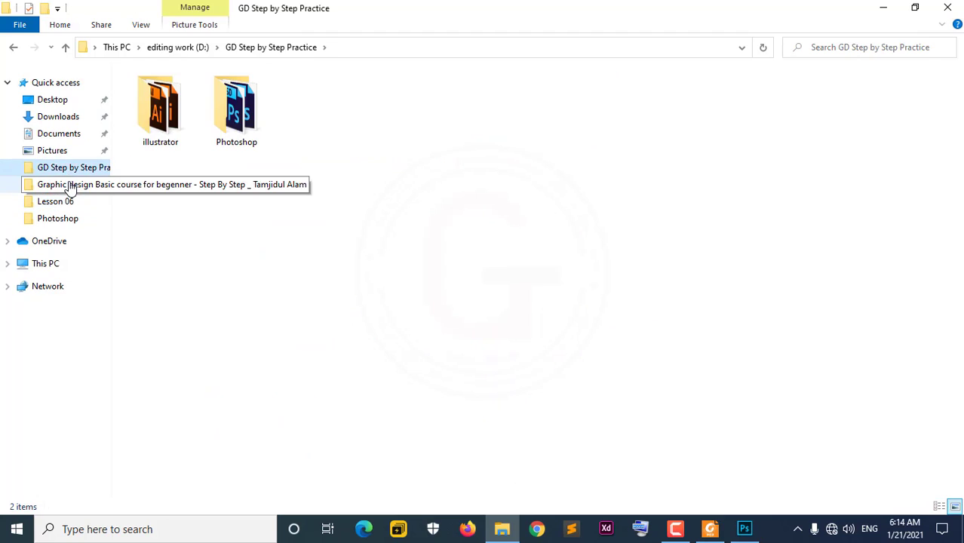
pyautogui.doubleClick(220, 115)
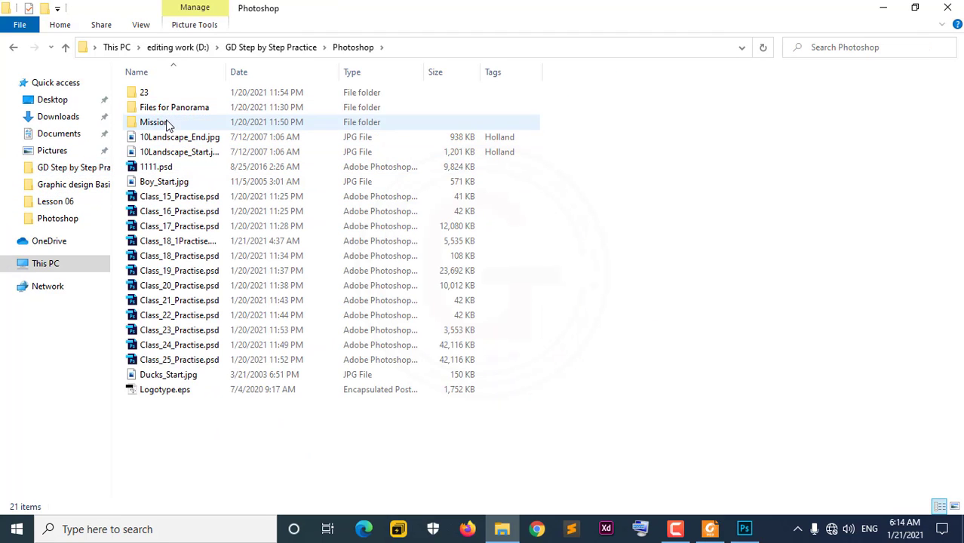
pyautogui.doubleClick(162, 122)
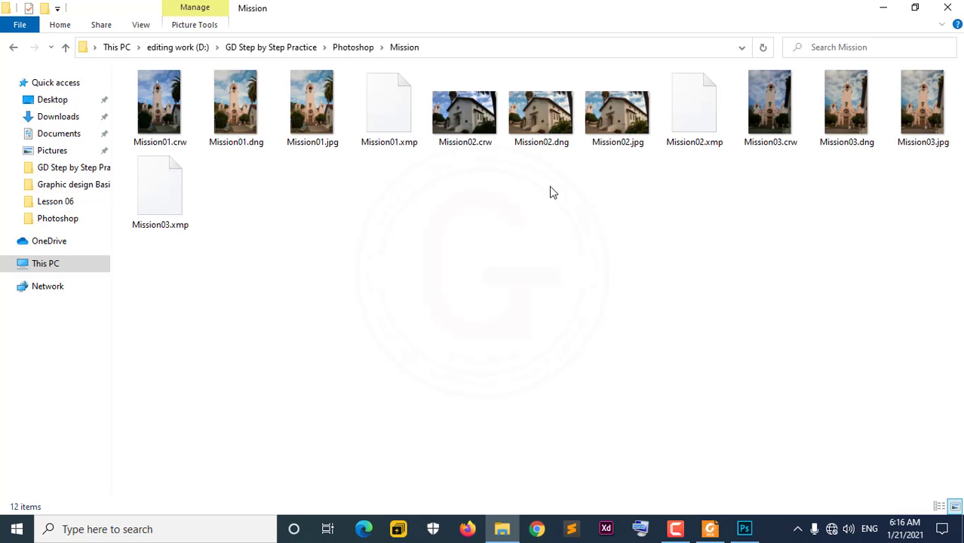
# Step: Preview Mission01.crw in Photos, close it, and switch back to Photoshop
pyautogui.doubleClick(167, 104)
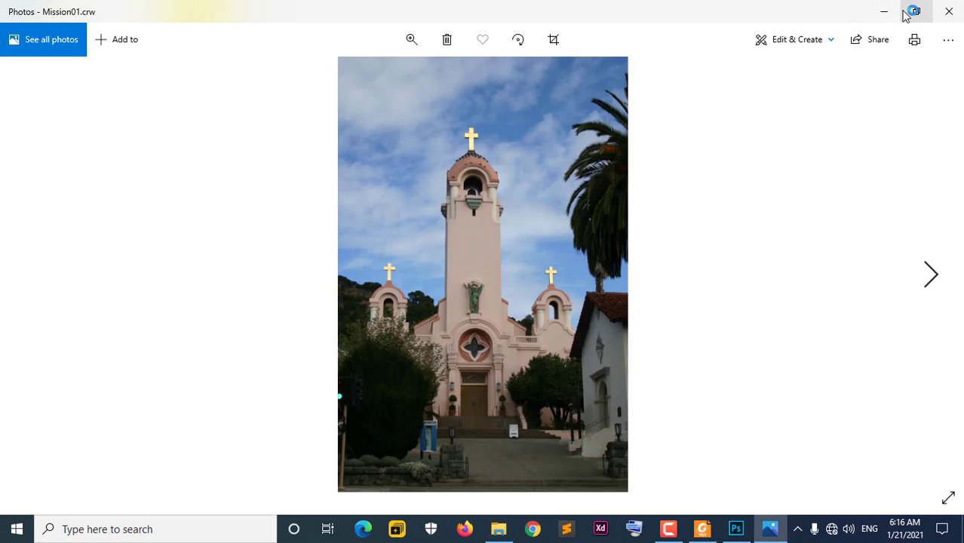
pyautogui.click(948, 6)
pyautogui.click(745, 529)
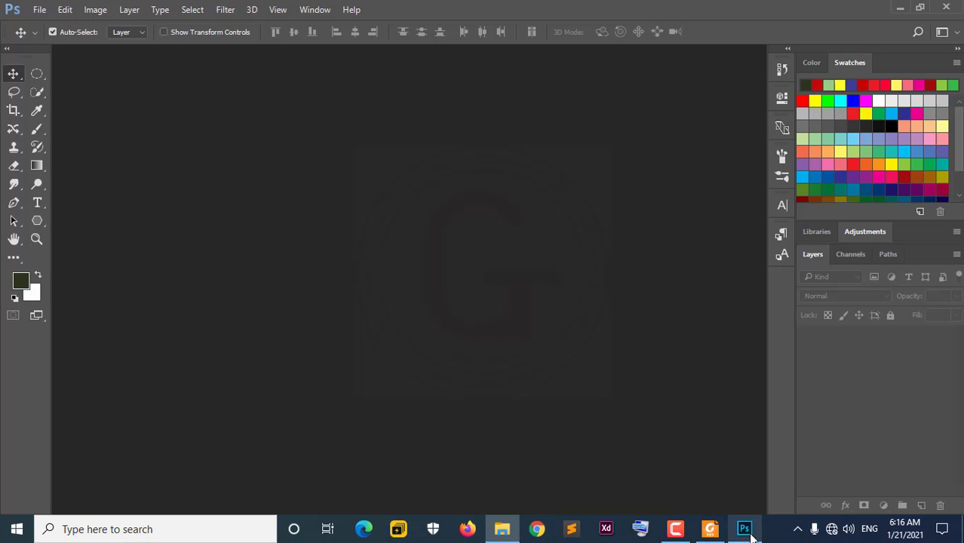
pyautogui.click(65, 9)
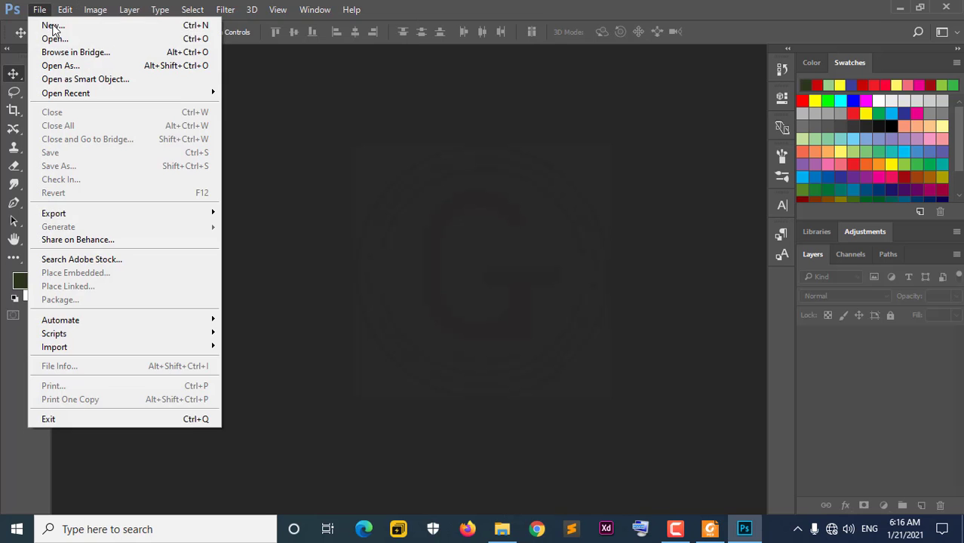
# Step: Open Mission01.crw from GD Step by Step Practice > Photoshop > Mission into Camera Raw
pyautogui.click(62, 36)
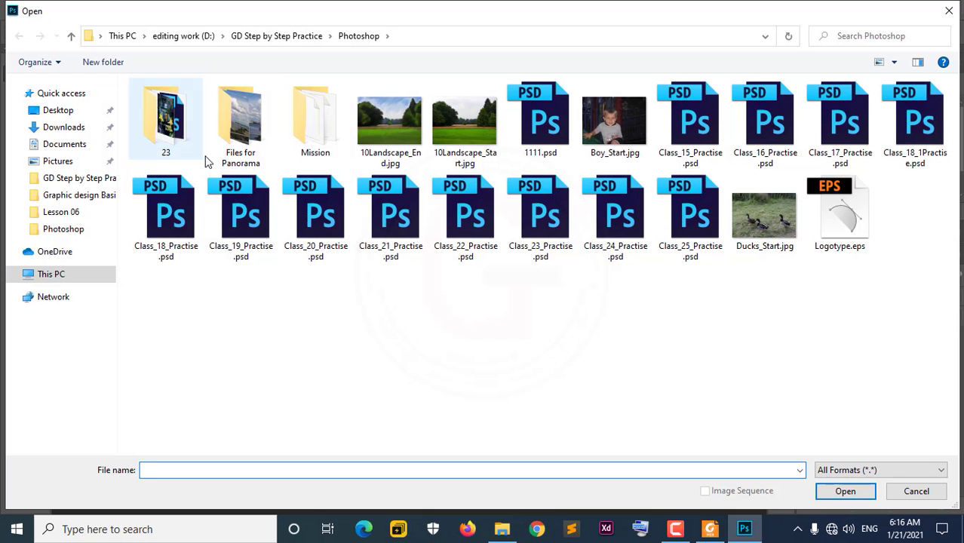
pyautogui.click(84, 196)
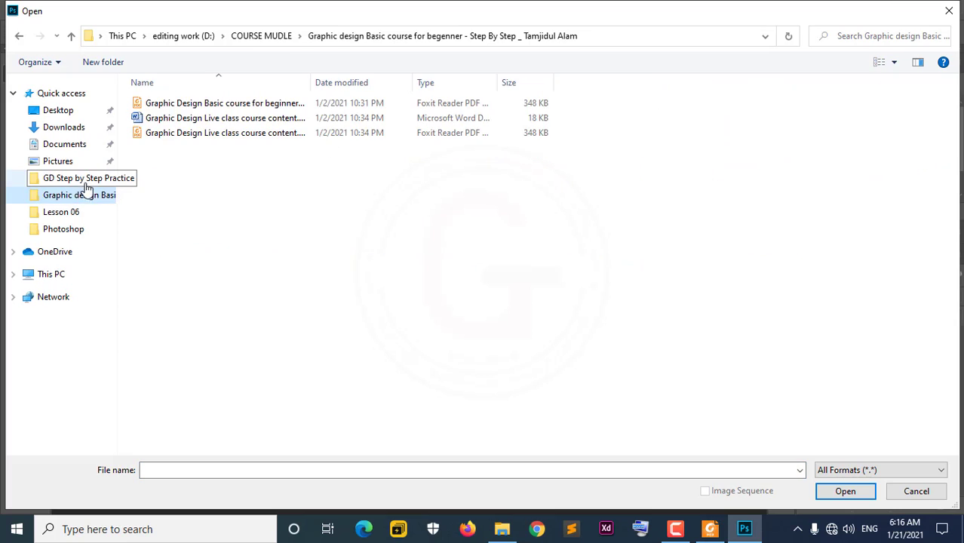
pyautogui.click(75, 178)
pyautogui.doubleClick(258, 141)
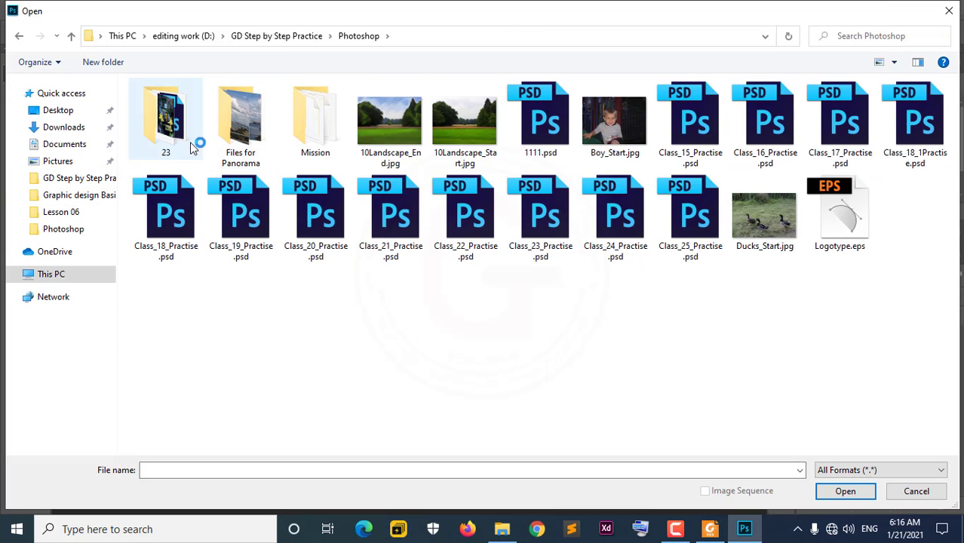
pyautogui.doubleClick(234, 146)
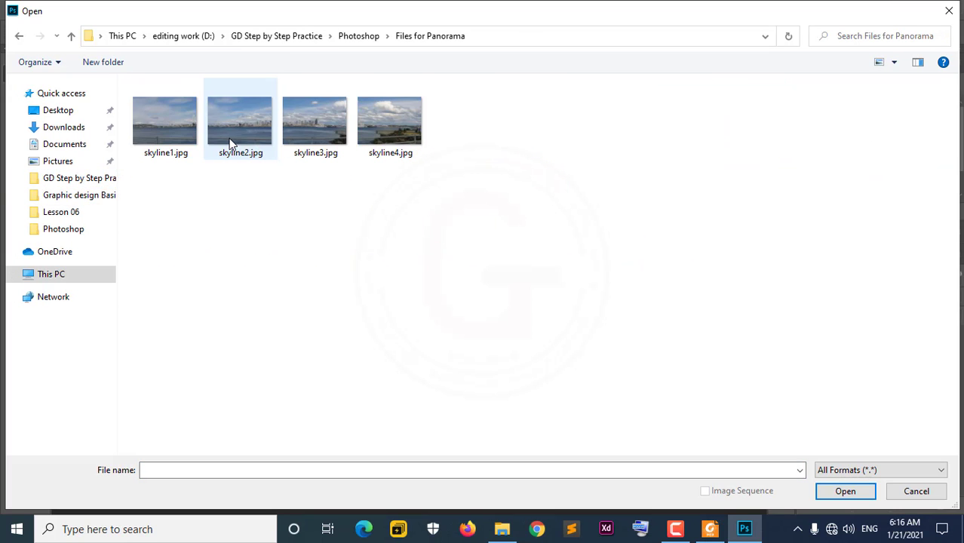
pyautogui.click(71, 35)
pyautogui.doubleClick(296, 149)
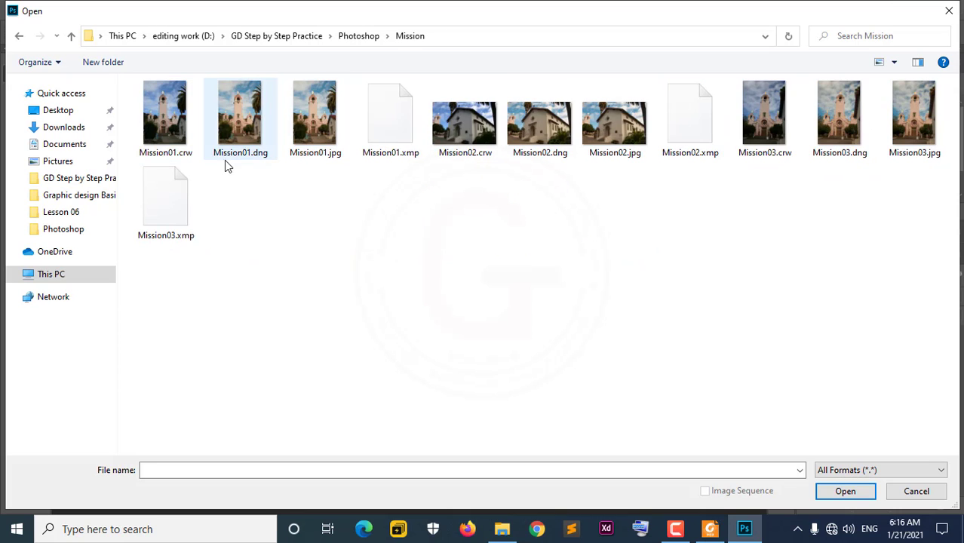
pyautogui.moveTo(167, 121); pyautogui.dragTo(783, 429)
pyautogui.click(839, 492)
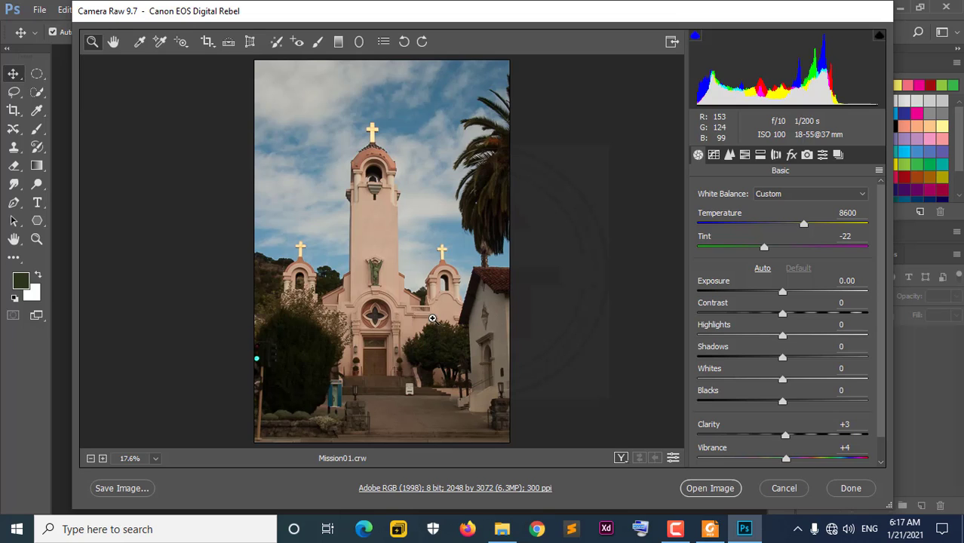
# Step: Zoom around the church entrance and statue with before/after side by side
pyautogui.click(432, 319)
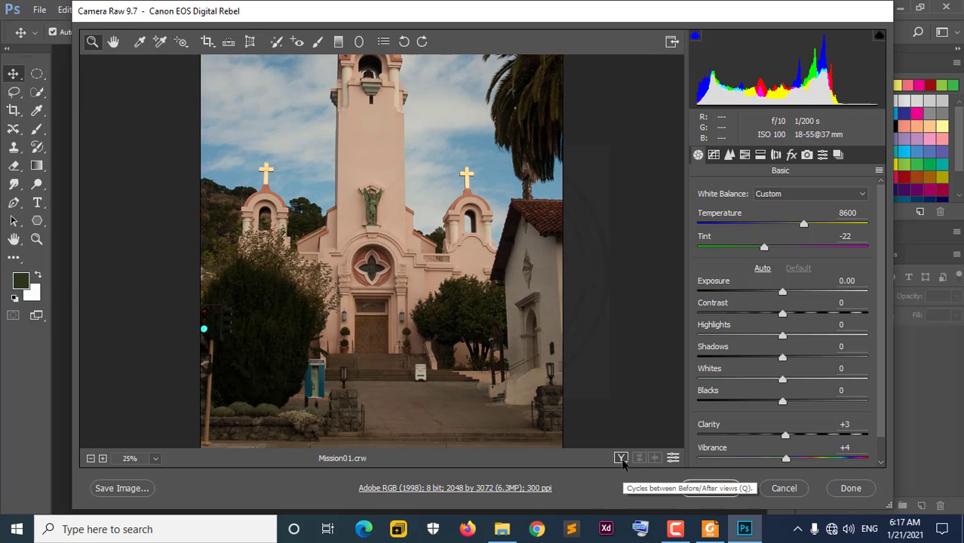
pyautogui.click(622, 459)
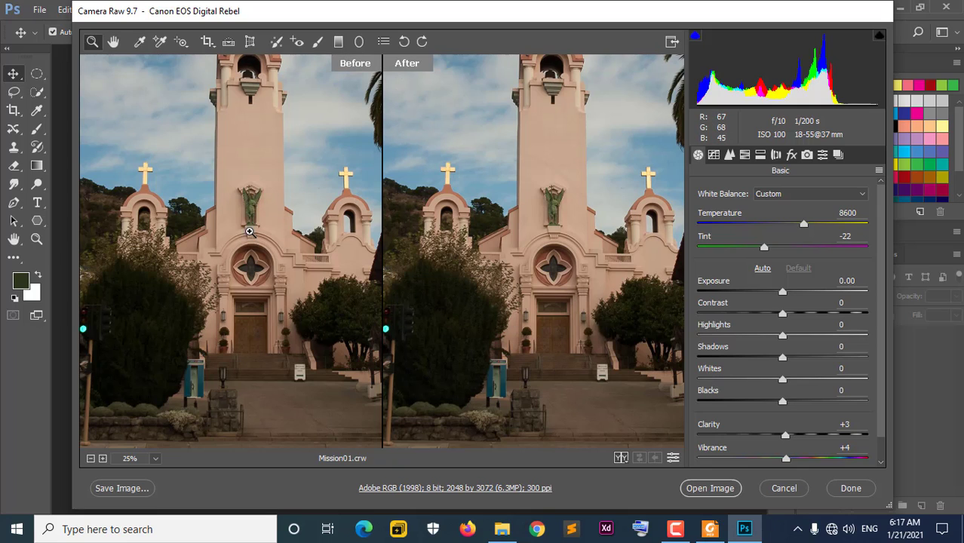
pyautogui.click(252, 259)
pyautogui.click(90, 459)
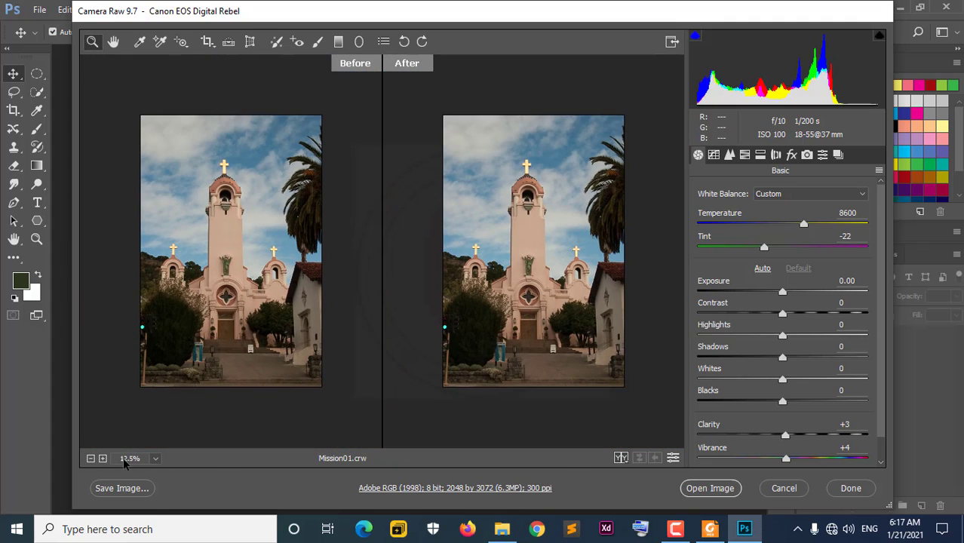
pyautogui.click(102, 458)
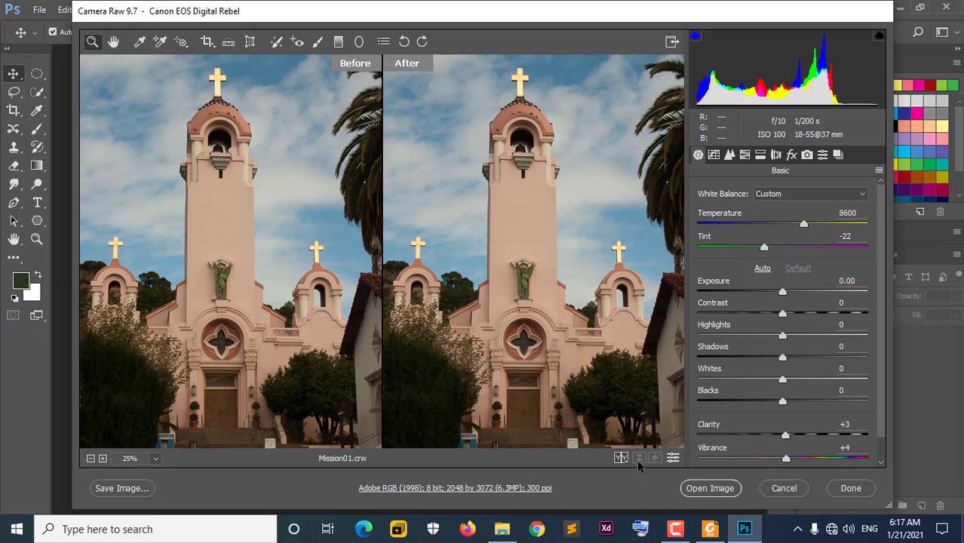
# Step: Cycle the Before/After views through single, top-bottom, side-by-side and split comparisons
pyautogui.click(624, 462)
pyautogui.click(621, 458)
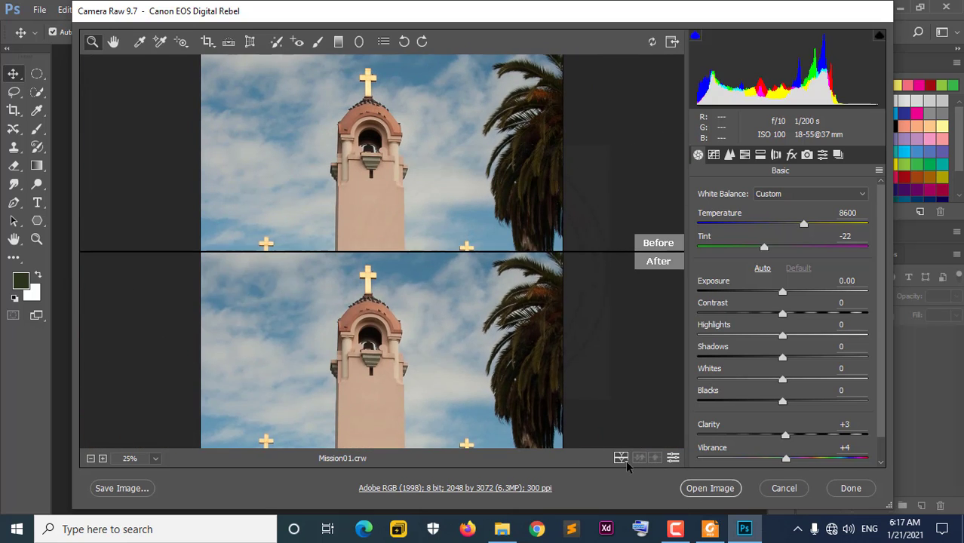
pyautogui.click(625, 463)
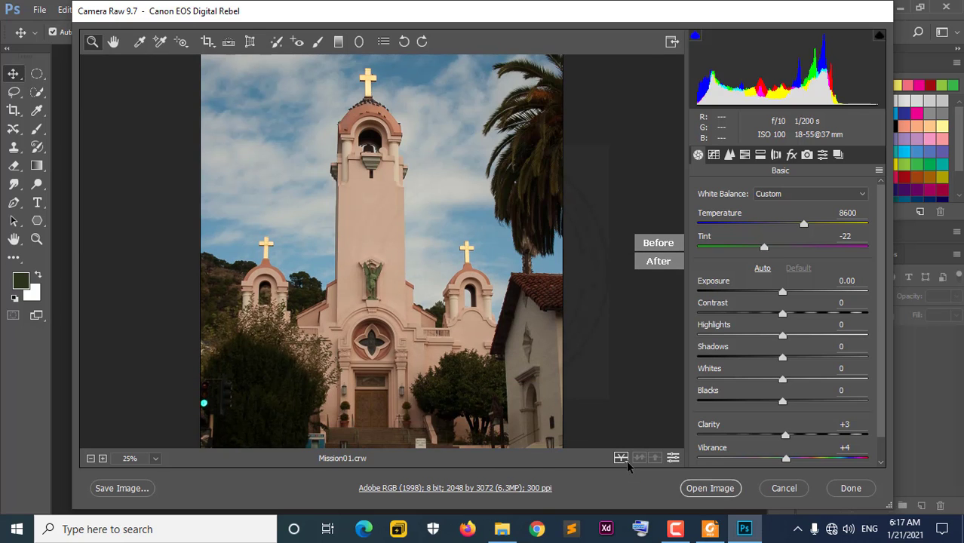
pyautogui.click(625, 459)
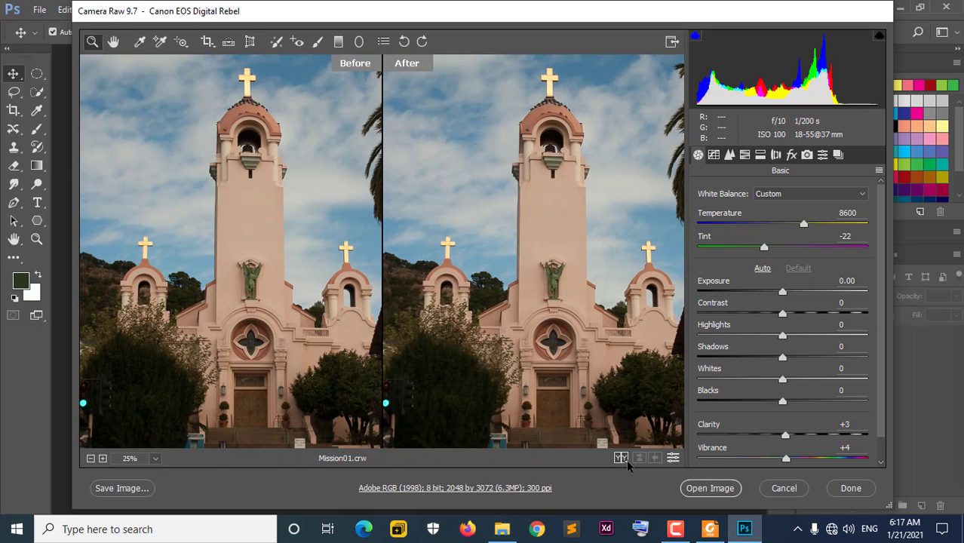
pyautogui.click(624, 459)
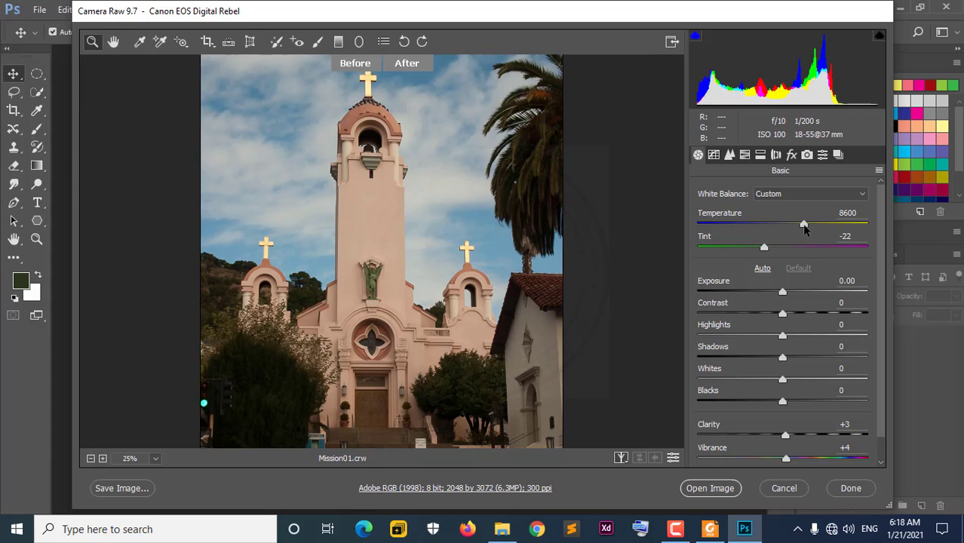
pyautogui.moveTo(805, 224)
pyautogui.mouseDown()
pyautogui.moveTo(866, 229)
pyautogui.moveTo(854, 230)
pyautogui.mouseUp()
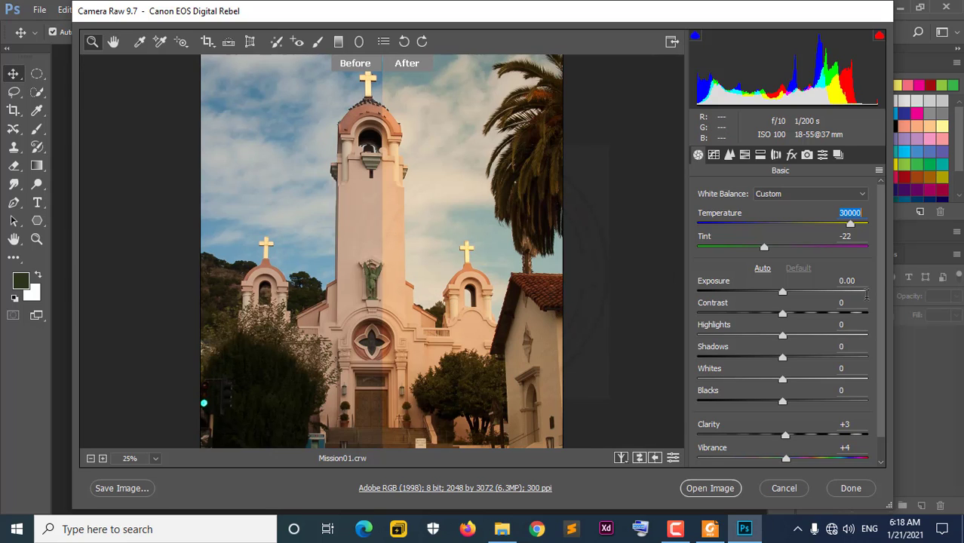
pyautogui.moveTo(844, 230); pyautogui.dragTo(802, 228)
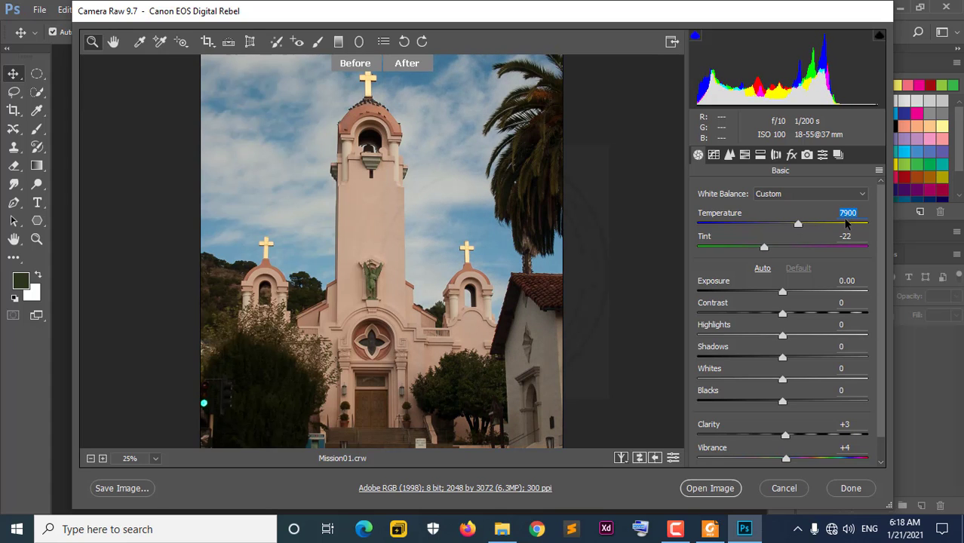
pyautogui.write('8600')
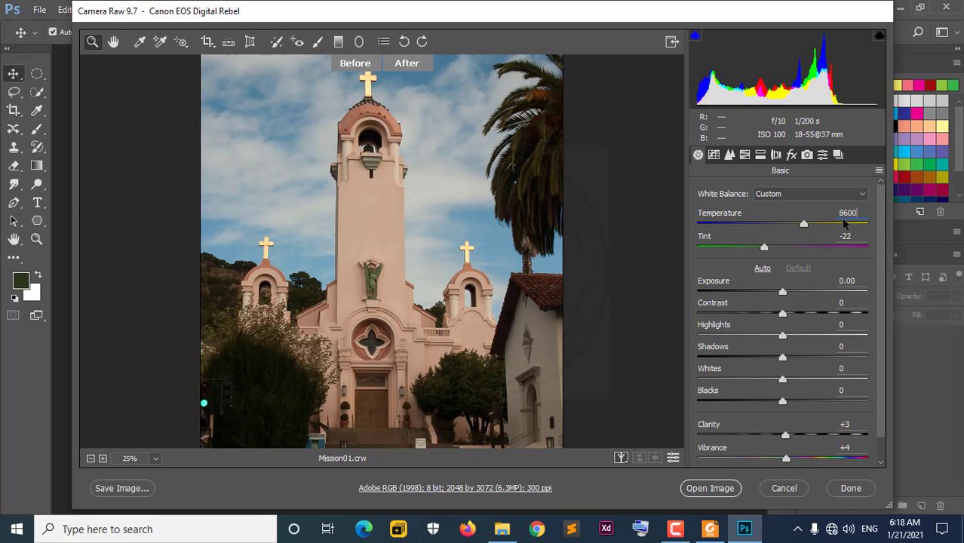
pyautogui.click(620, 458)
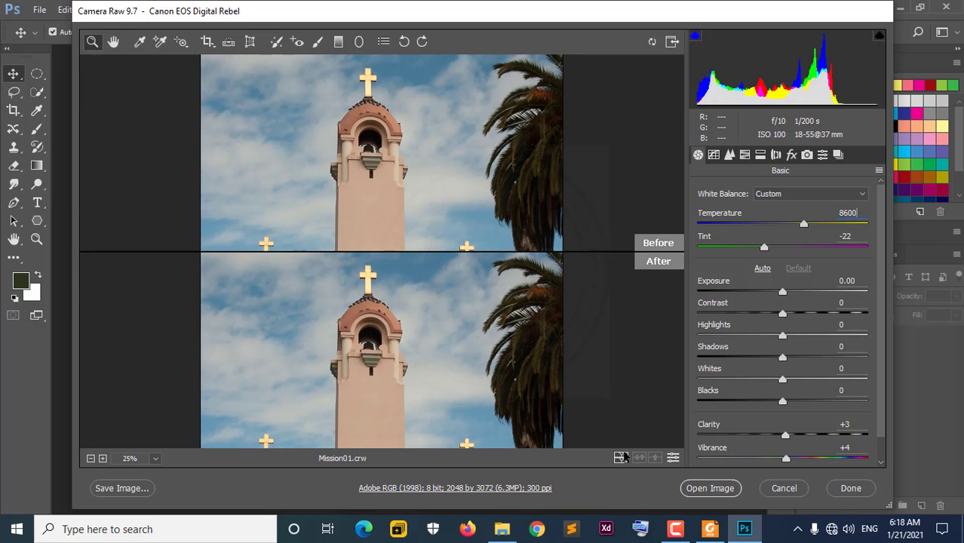
pyautogui.click(622, 459)
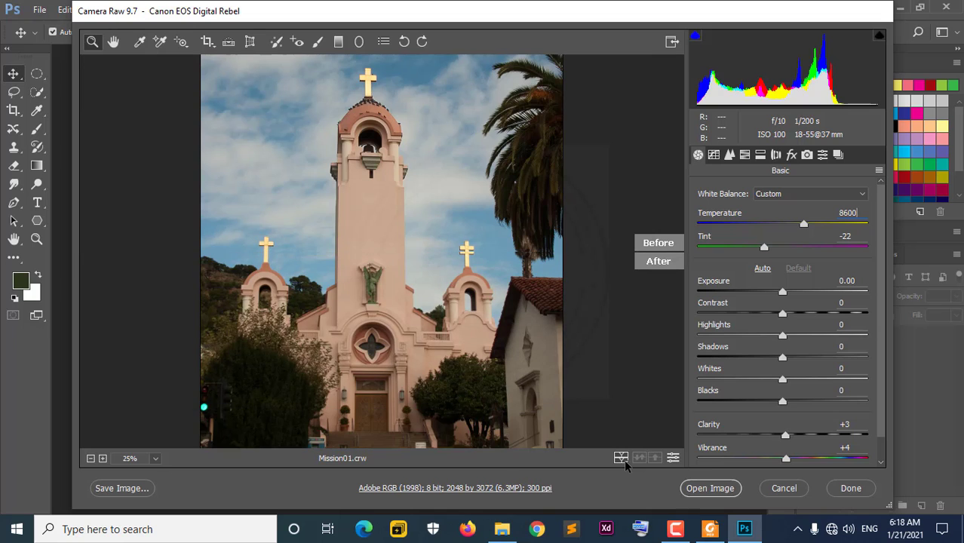
pyautogui.click(623, 460)
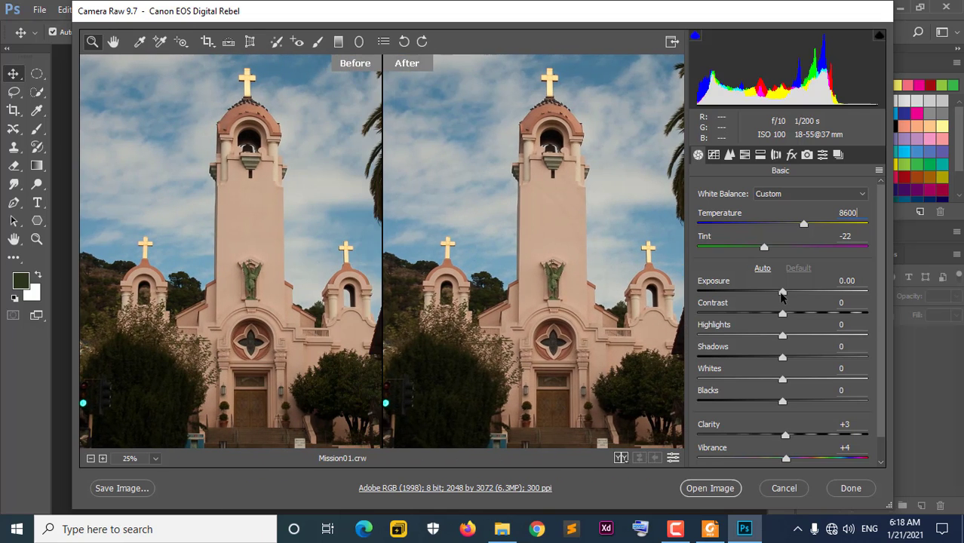
# Step: Raise Exposure to +0.75 and Contrast to +35 in the Basic panel
pyautogui.moveTo(782, 293)
pyautogui.mouseDown()
pyautogui.moveTo(836, 293)
pyautogui.moveTo(796, 293)
pyautogui.mouseUp()
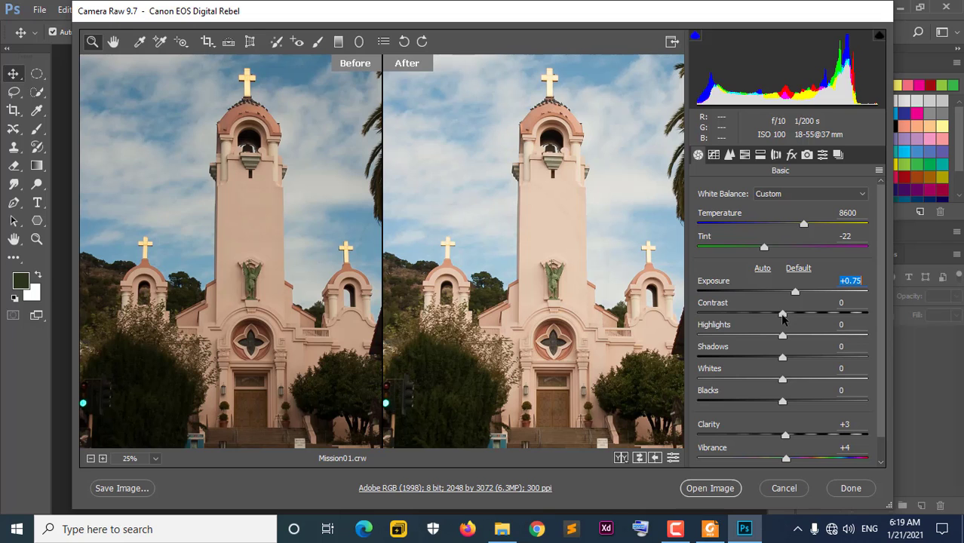
pyautogui.moveTo(785, 314); pyautogui.dragTo(813, 315)
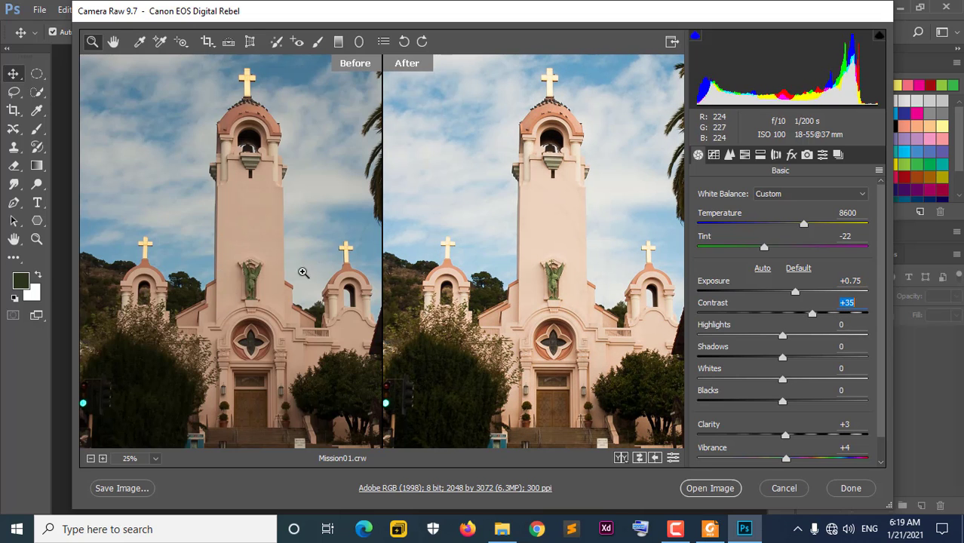
pyautogui.click(713, 154)
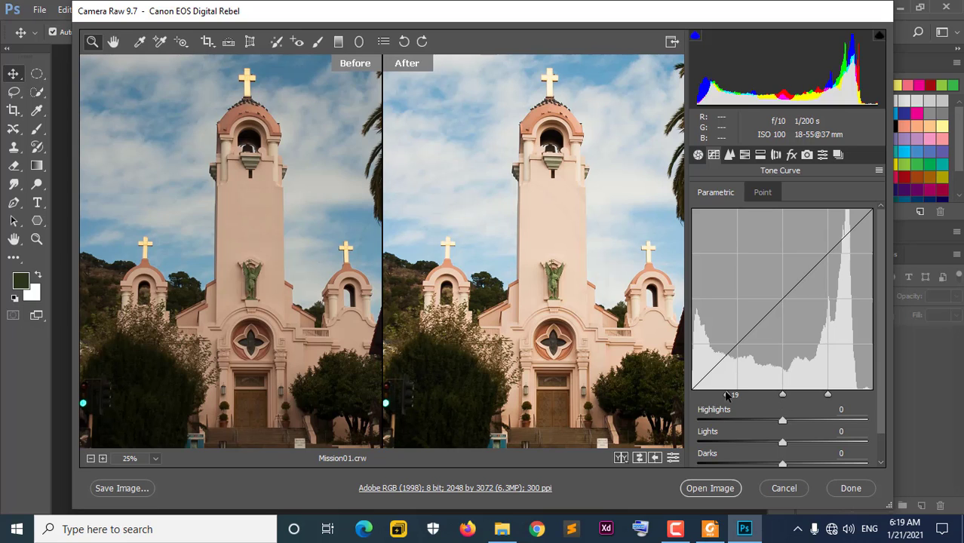
# Step: Set the parametric curve to Highlights +13, Lights -26, Darks +33, Shadows +16
pyautogui.moveTo(727, 396); pyautogui.dragTo(741, 395)
pyautogui.moveTo(782, 443); pyautogui.dragTo(825, 442)
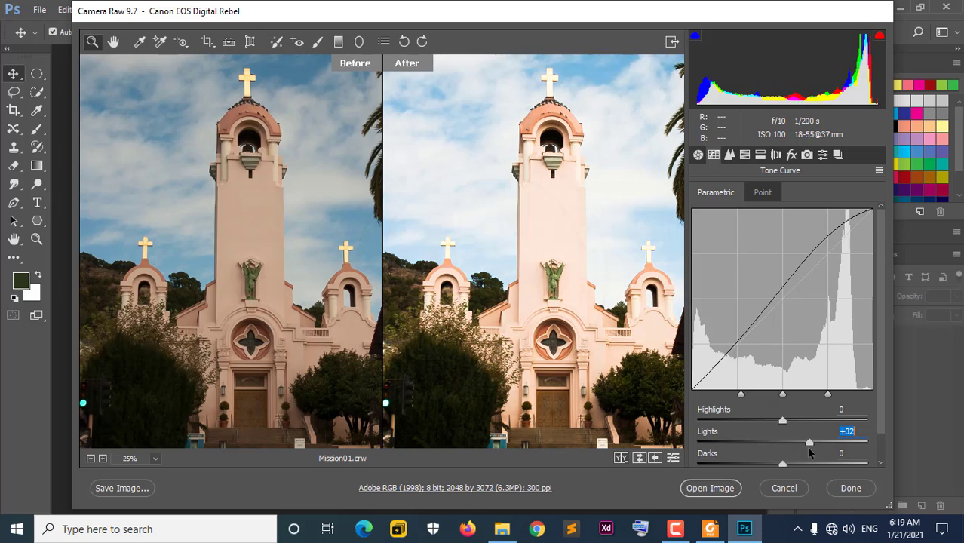
pyautogui.moveTo(811, 449)
pyautogui.mouseDown()
pyautogui.moveTo(742, 441)
pyautogui.moveTo(800, 464)
pyautogui.mouseUp()
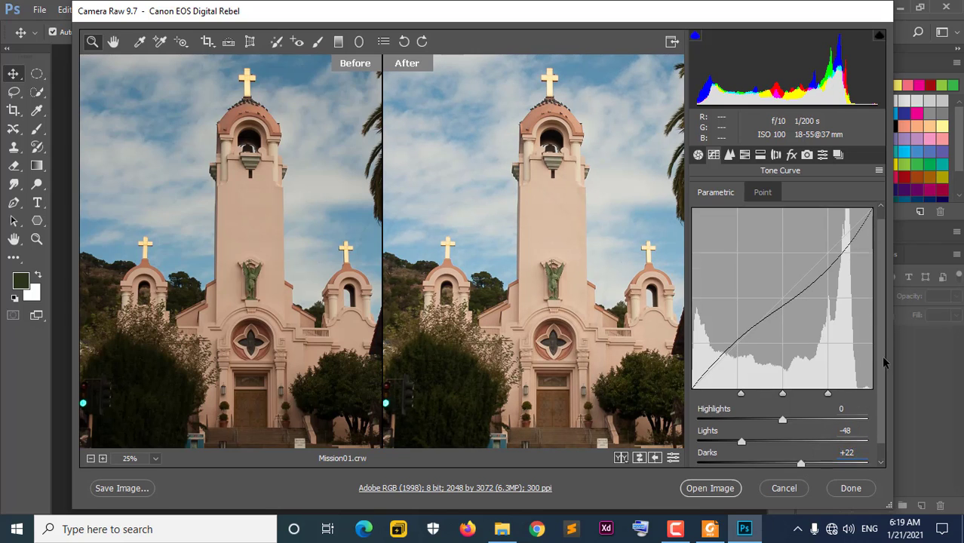
pyautogui.scroll(-2, 872, 409)
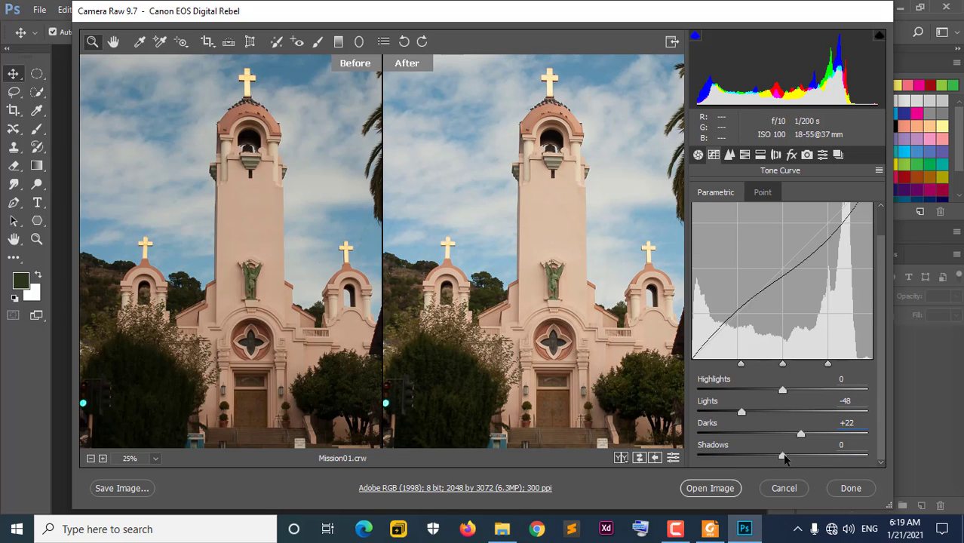
pyautogui.moveTo(783, 458)
pyautogui.mouseDown()
pyautogui.moveTo(800, 460)
pyautogui.moveTo(816, 441)
pyautogui.moveTo(810, 438)
pyautogui.mouseUp()
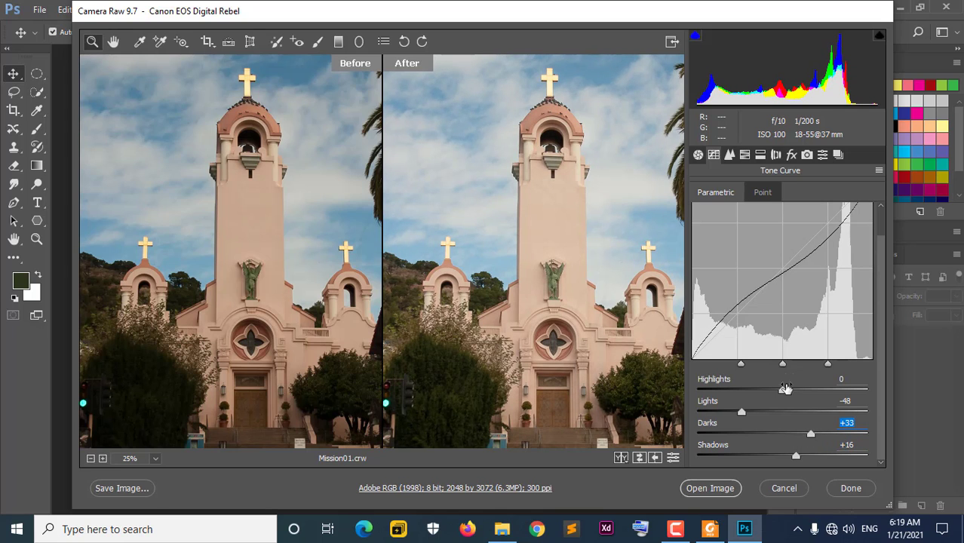
pyautogui.moveTo(748, 412); pyautogui.dragTo(760, 412)
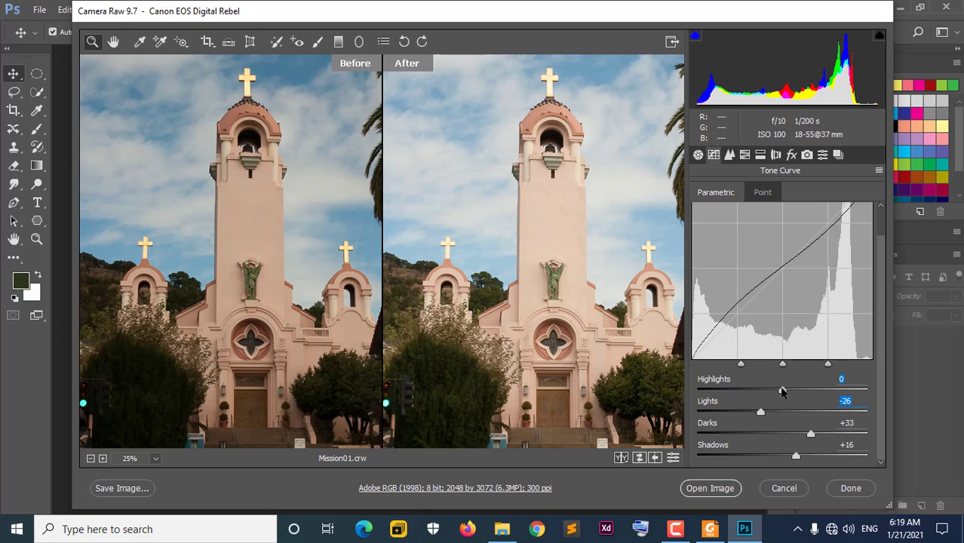
pyautogui.moveTo(782, 391); pyautogui.dragTo(793, 393)
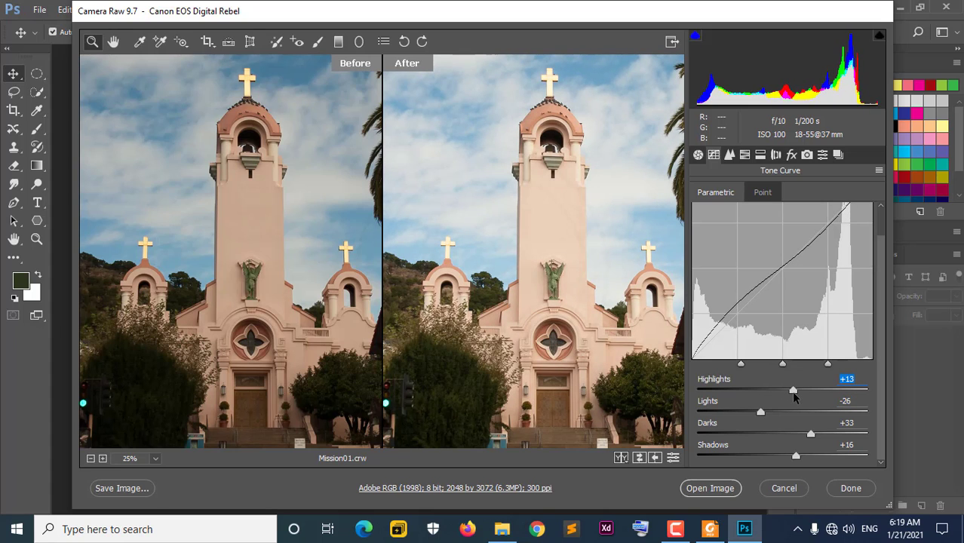
pyautogui.click(729, 154)
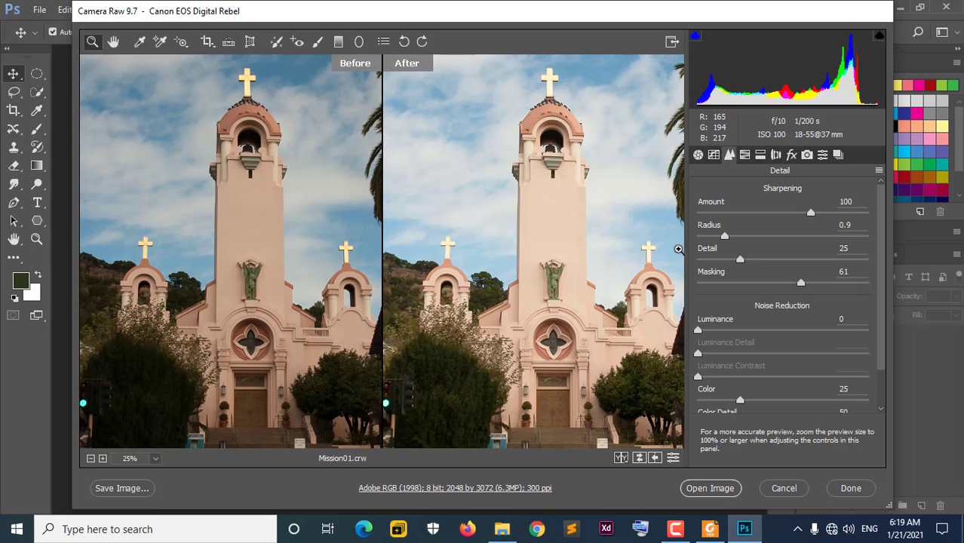
# Step: Back in the Basic panel, shift Tint from -22 to -25
pyautogui.click(699, 155)
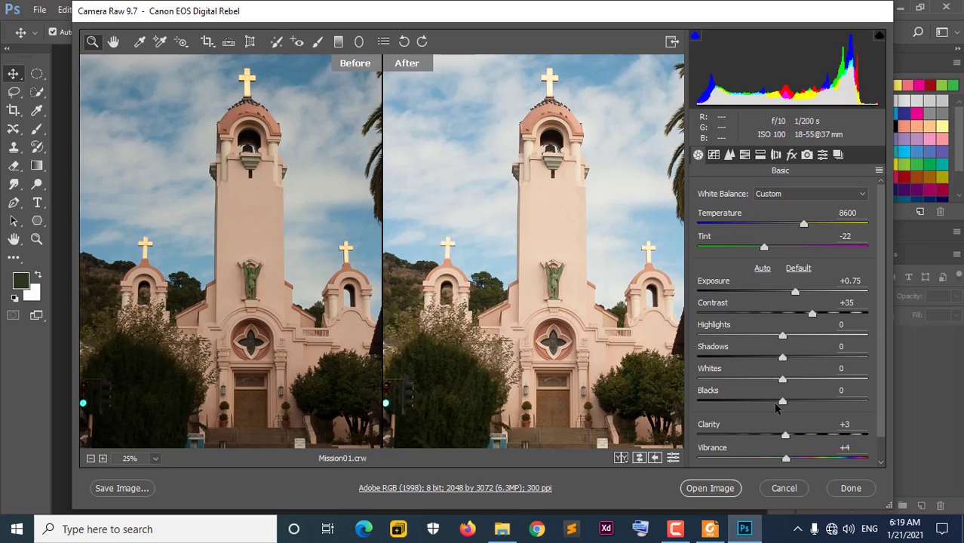
pyautogui.scroll(-1, 778, 424)
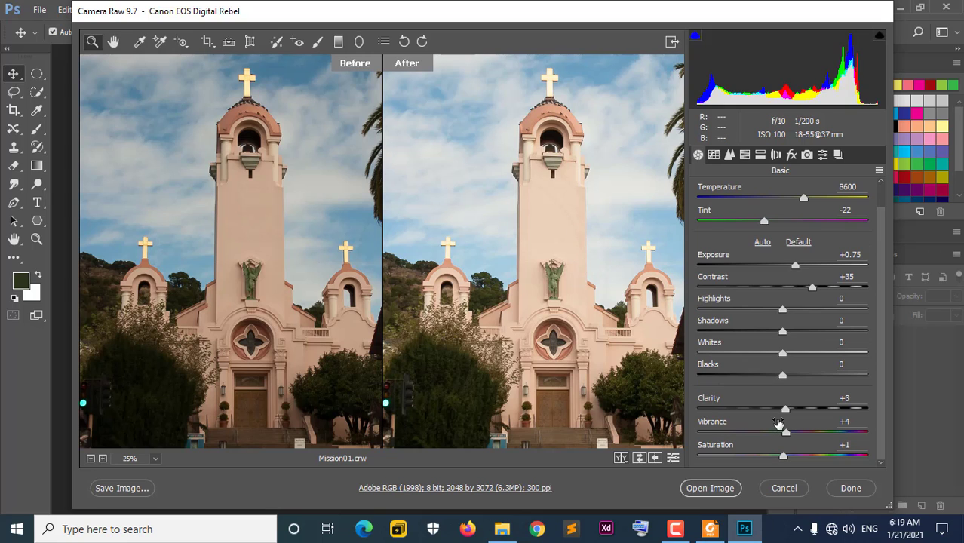
pyautogui.scroll(1, 778, 376)
pyautogui.scroll(-1, 777, 375)
pyautogui.scroll(1, 778, 373)
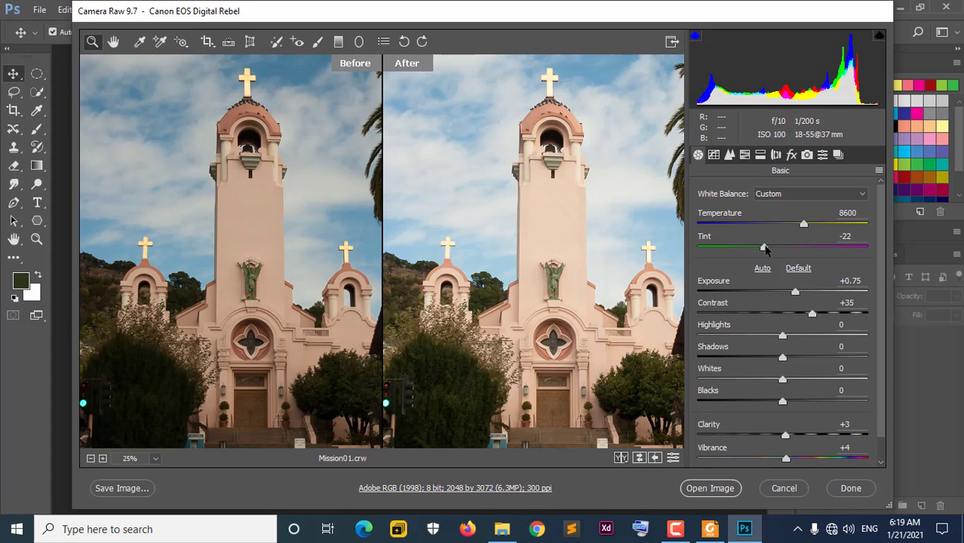
pyautogui.moveTo(766, 250); pyautogui.dragTo(761, 251)
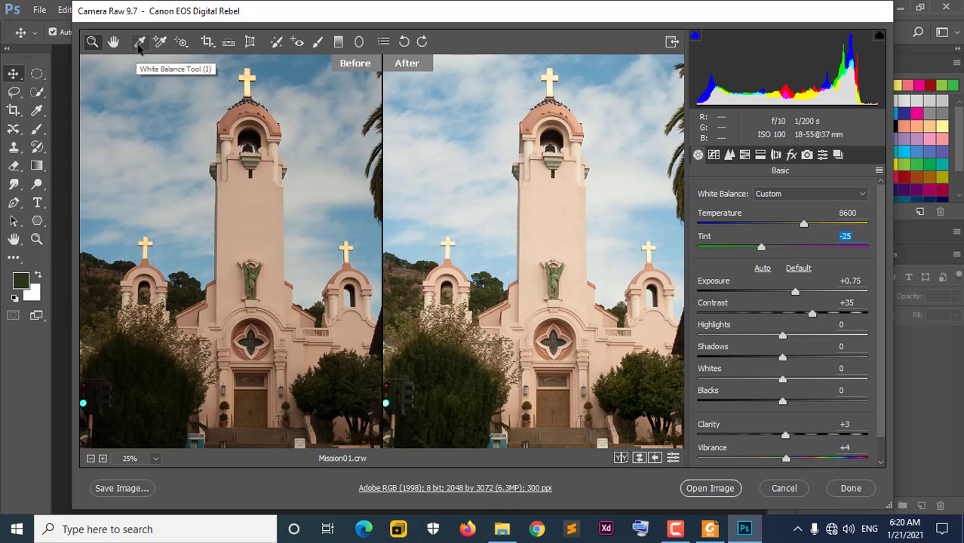
pyautogui.click(139, 43)
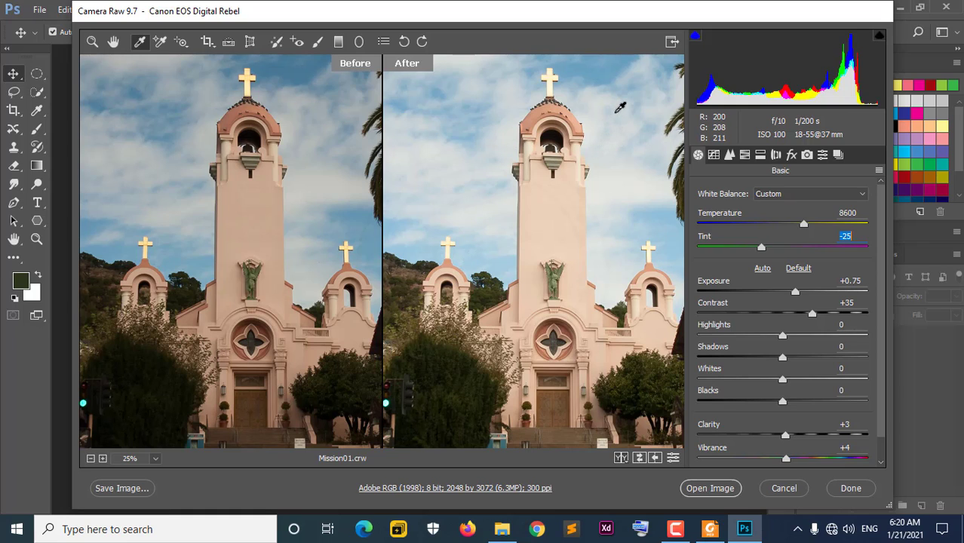
# Step: Sample white balance from the sky for Temperature 9400, Tint -11, then test and clear a color sampler
pyautogui.click(634, 126)
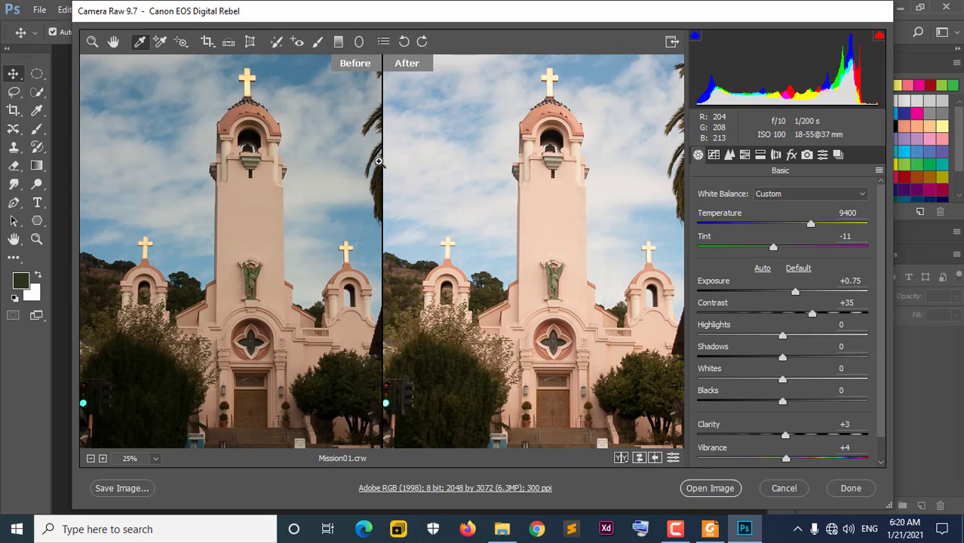
pyautogui.click(161, 42)
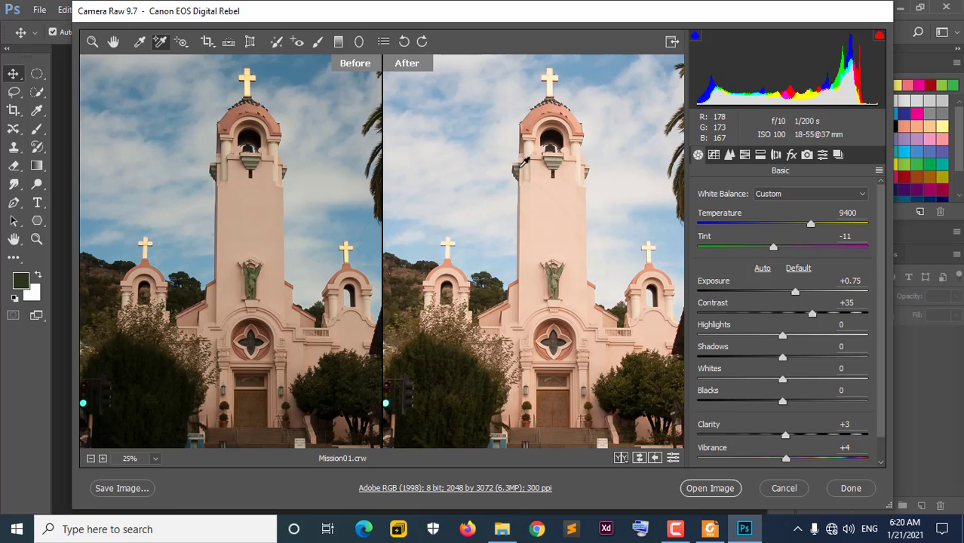
pyautogui.click(575, 128)
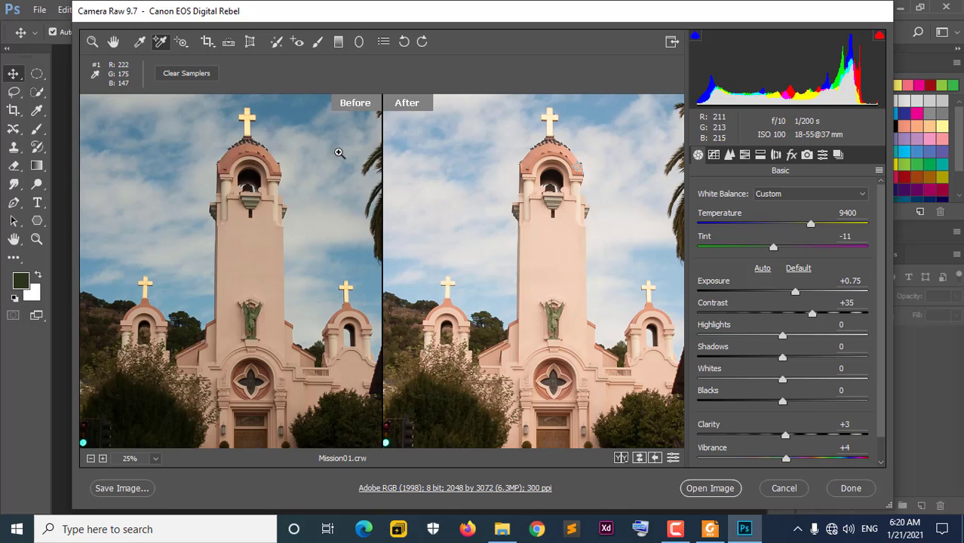
pyautogui.click(176, 76)
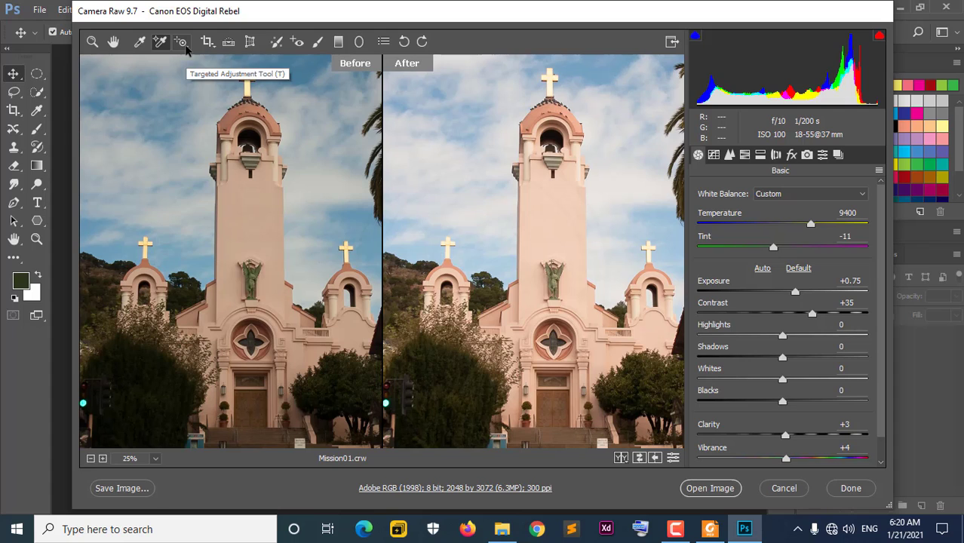
pyautogui.click(209, 44)
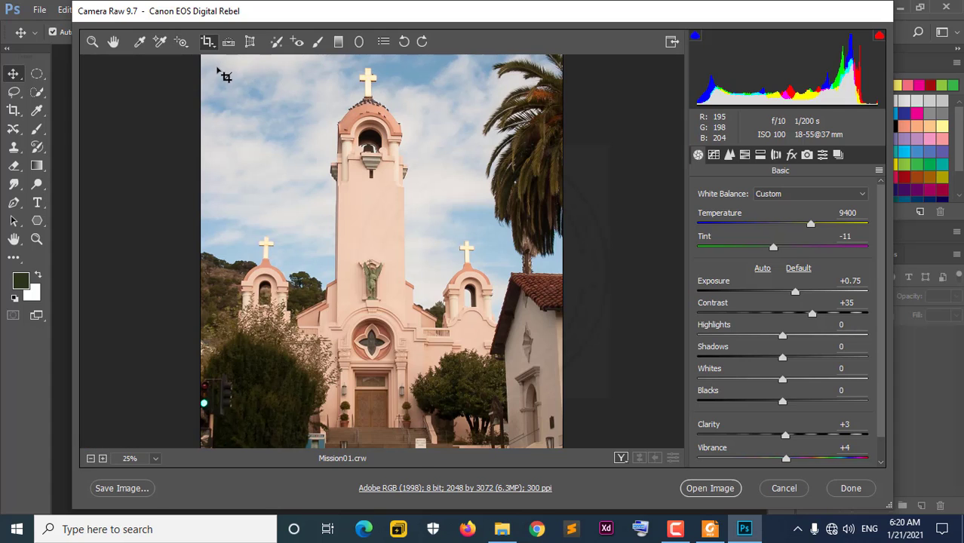
# Step: Crop to a straightened, rotated 1499 × 1716 frame shifted up over the church
pyautogui.moveTo(218, 69); pyautogui.dragTo(544, 441)
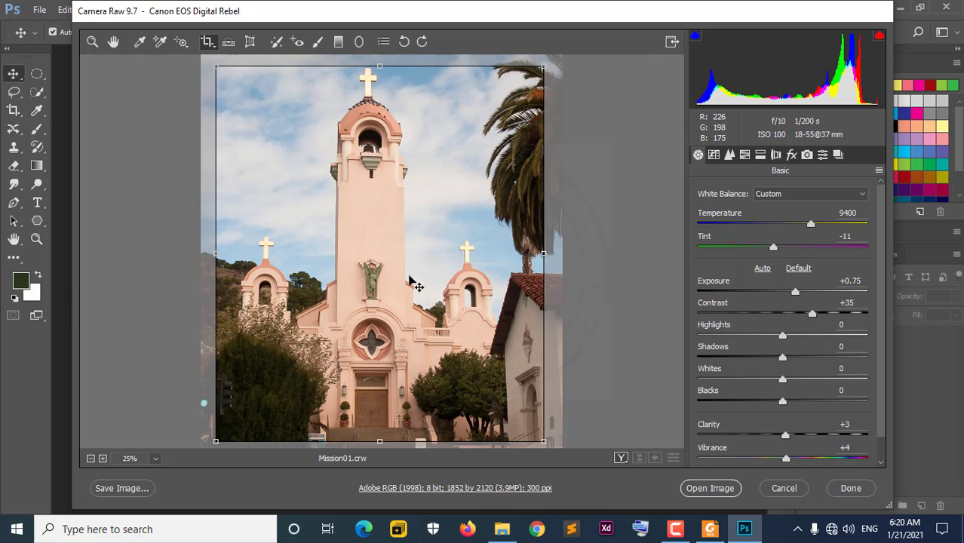
pyautogui.click(231, 43)
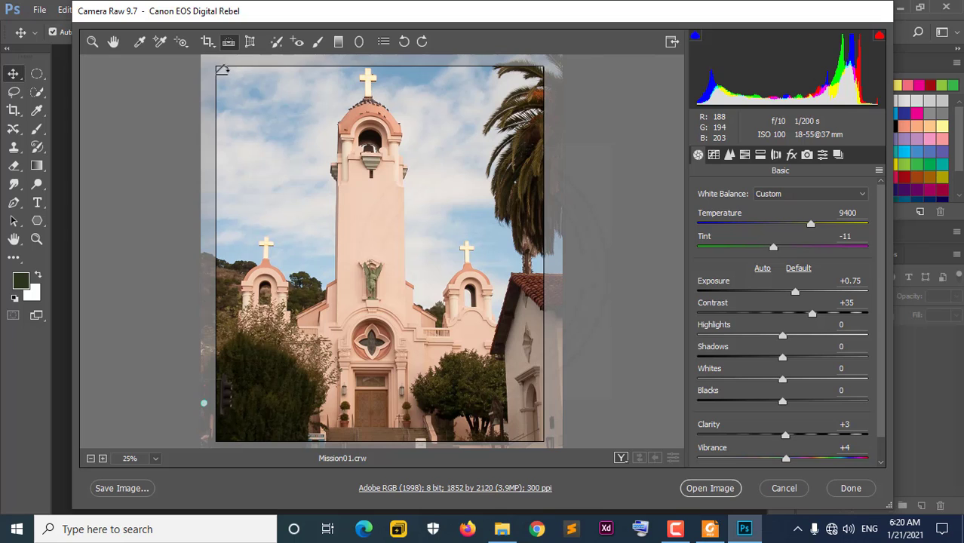
pyautogui.moveTo(222, 66); pyautogui.dragTo(215, 70)
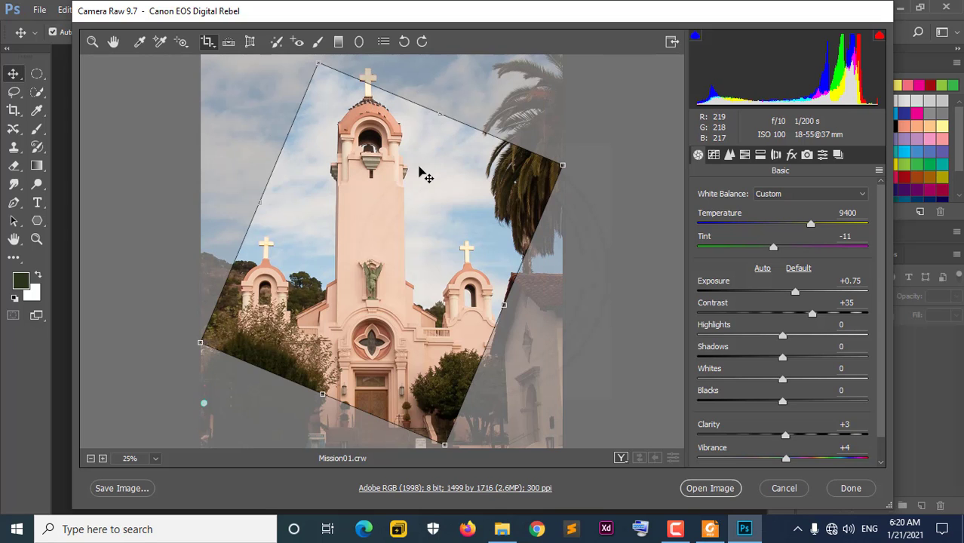
pyautogui.moveTo(424, 177); pyautogui.dragTo(462, 148)
pyautogui.click(251, 42)
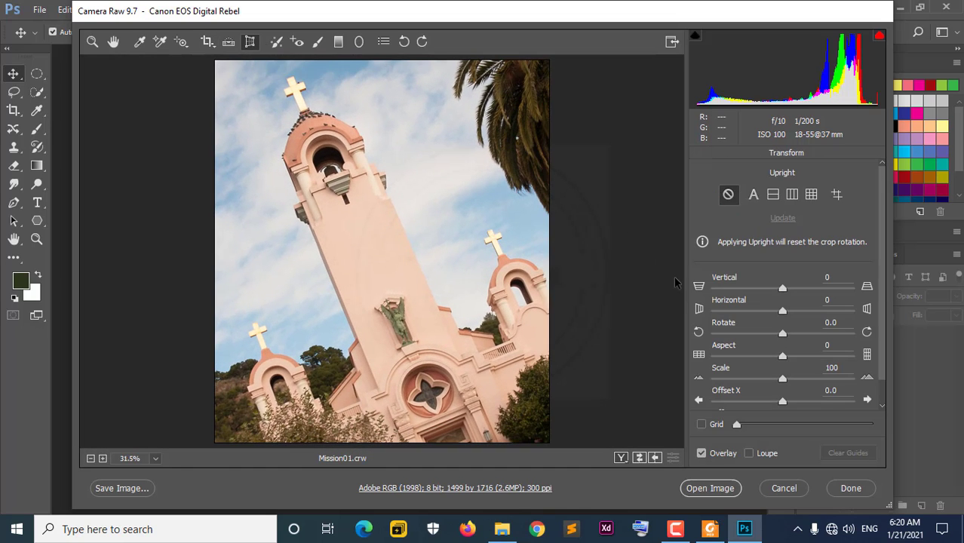
# Step: Try a Spot Removal heal stroke on the tower, deleting then restoring it
pyautogui.click(281, 43)
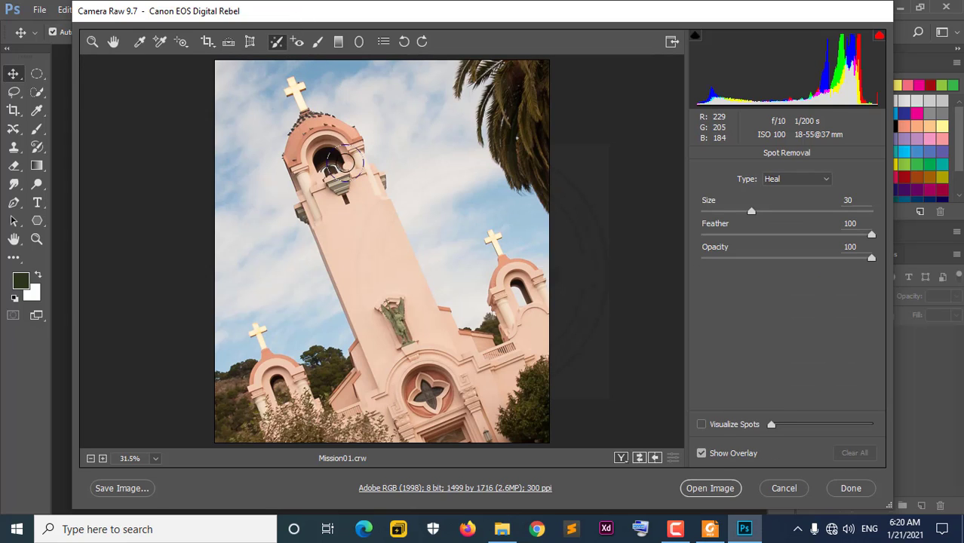
pyautogui.moveTo(336, 147); pyautogui.dragTo(462, 332)
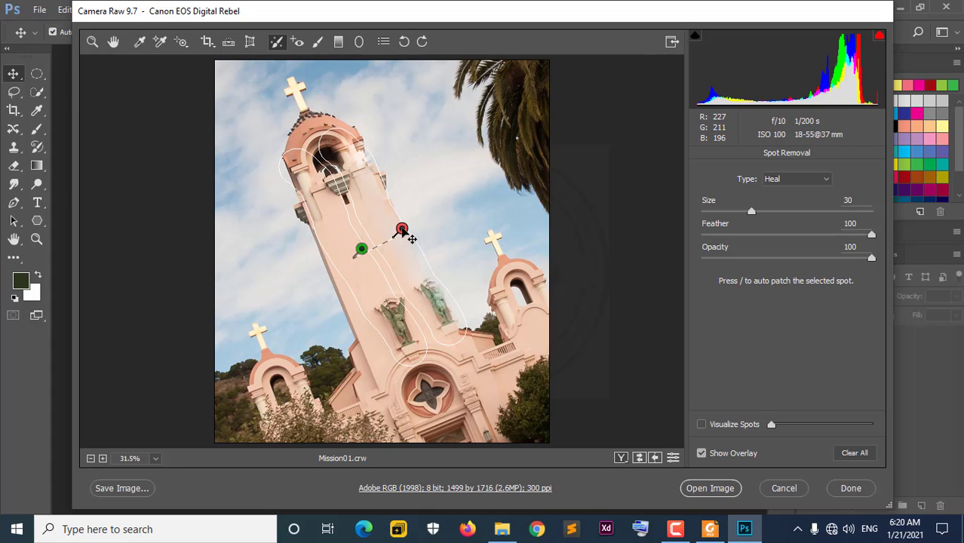
pyautogui.moveTo(402, 228); pyautogui.dragTo(368, 247)
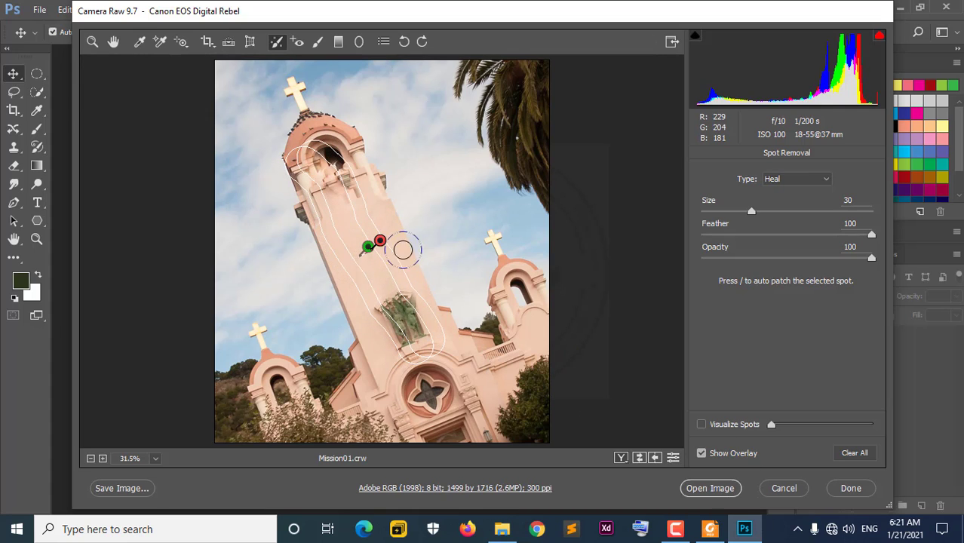
pyautogui.press('Delete')
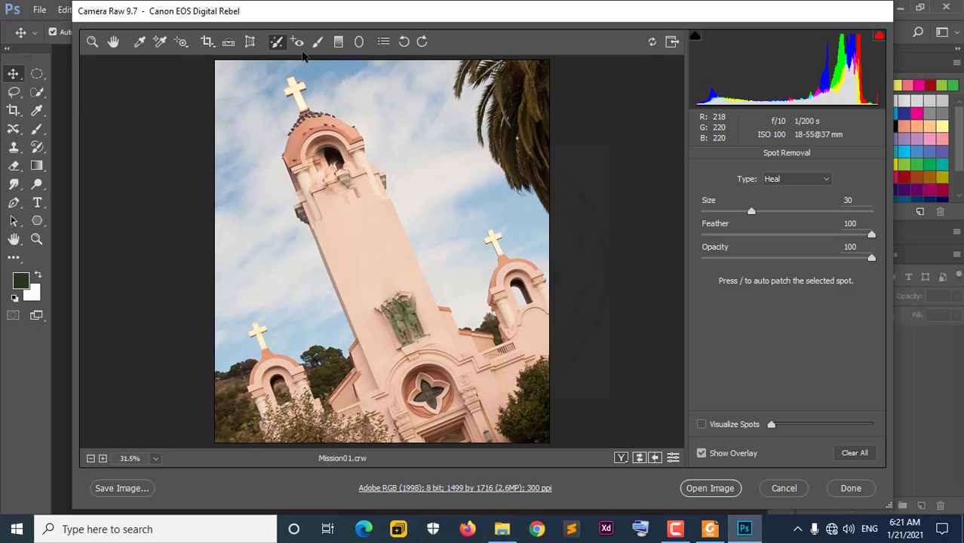
pyautogui.hotkey('ctrl', 'z')
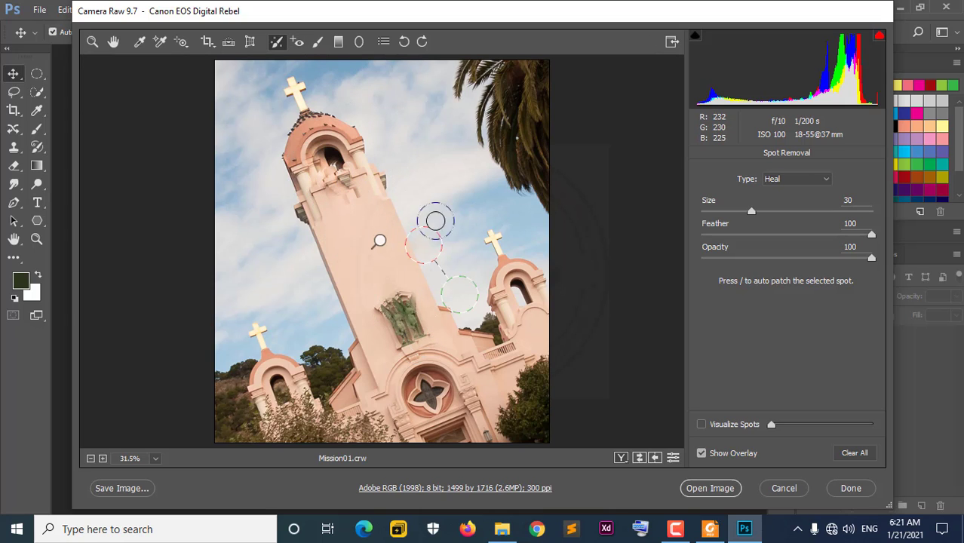
# Step: Slightly enlarge the Red Eye pupil size, then cancel out of Camera Raw
pyautogui.click(298, 42)
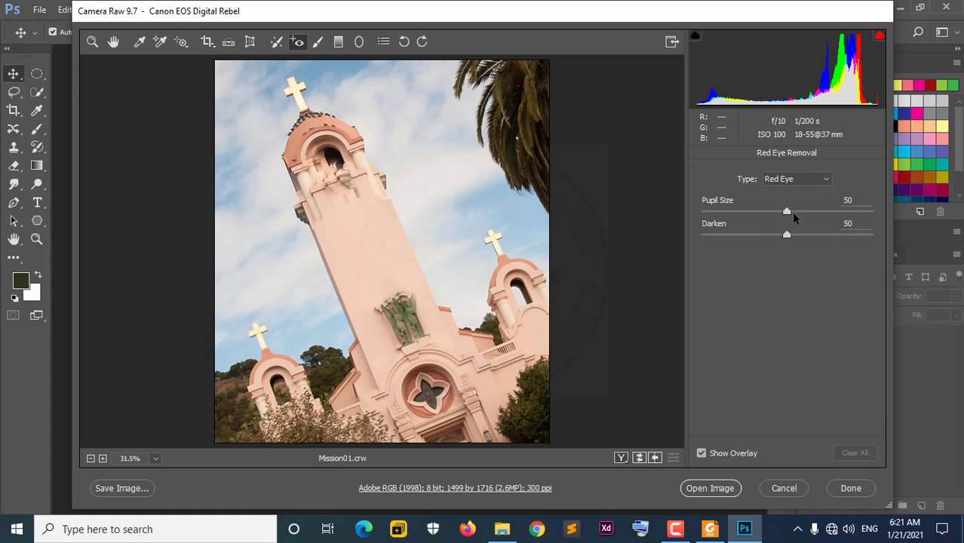
pyautogui.moveTo(793, 214); pyautogui.dragTo(791, 211)
pyautogui.click(785, 489)
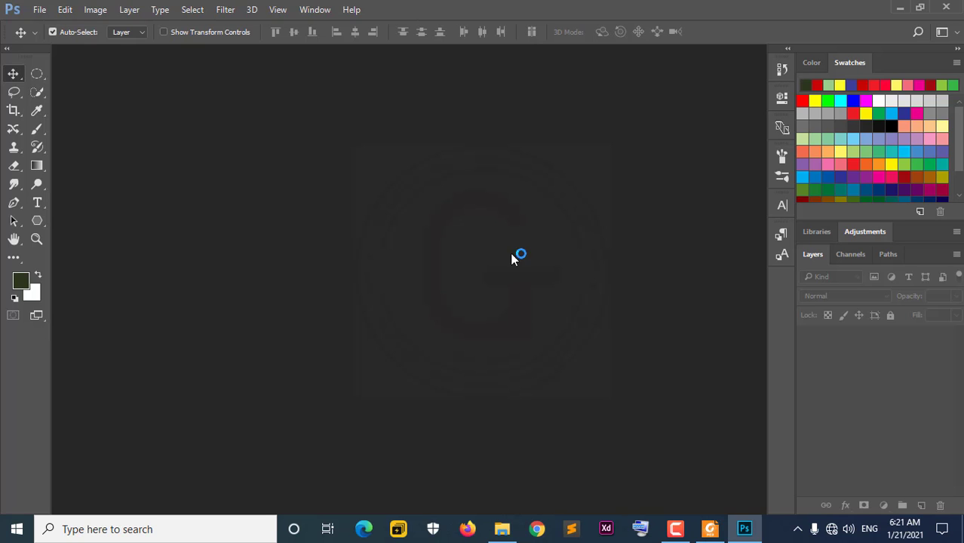
# Step: Open Mission01.crw from the Mission folder in Camera Raw
pyautogui.click(38, 10)
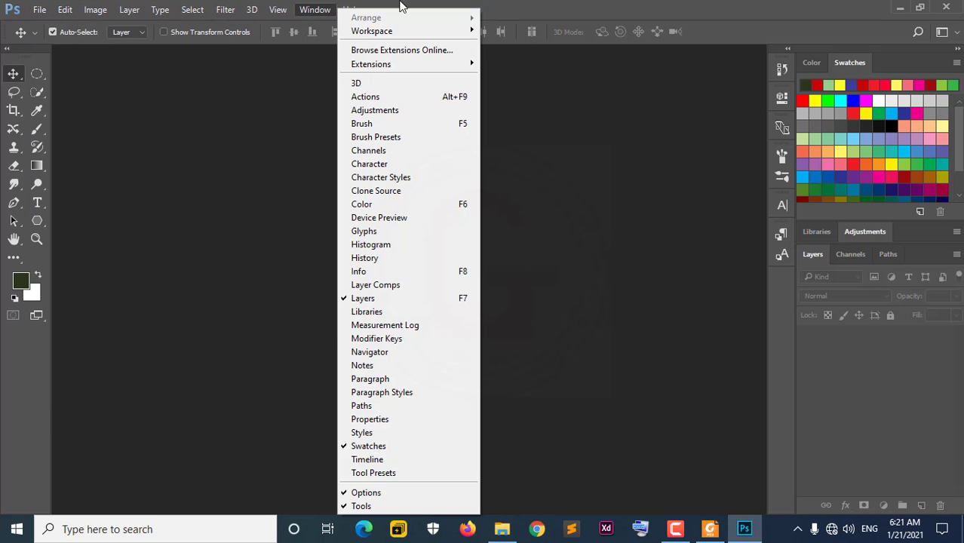
pyautogui.click(47, 37)
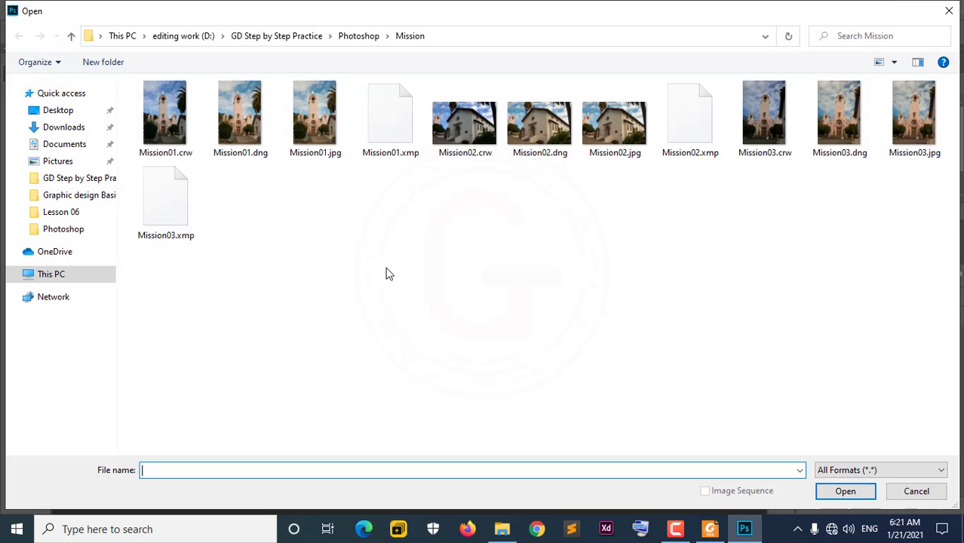
pyautogui.doubleClick(166, 113)
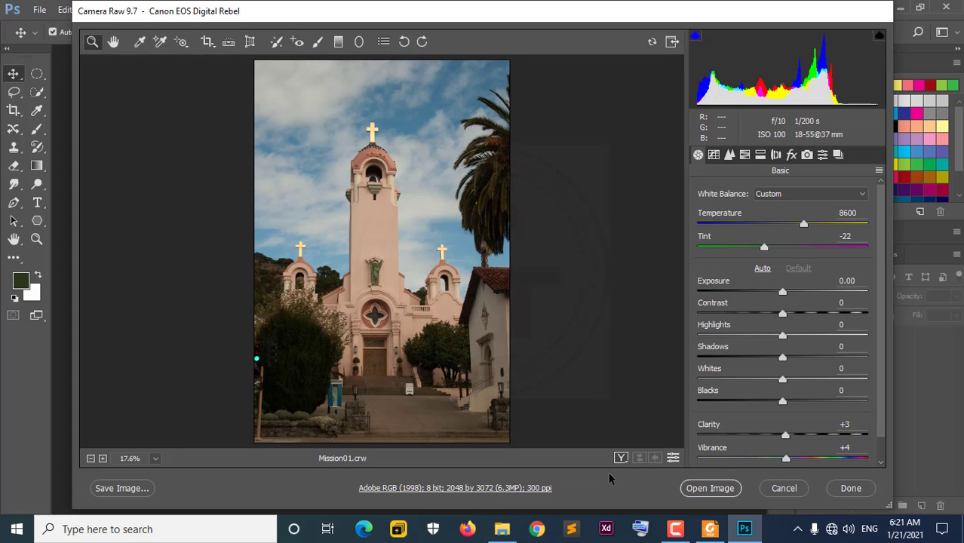
# Step: Cycle the preview layouts until Before and After show side by side (Left/Right)
pyautogui.click(621, 458)
pyautogui.click(621, 458)
pyautogui.click(621, 458)
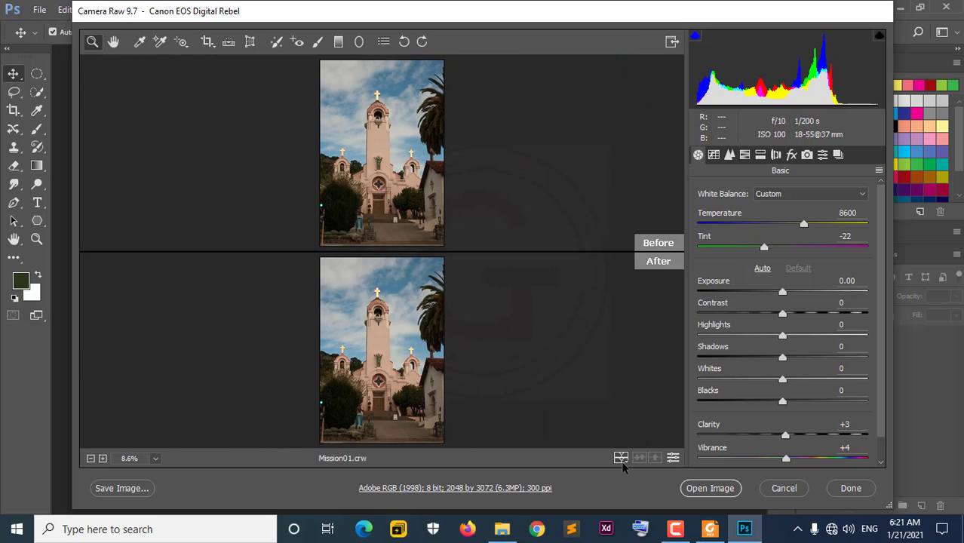
pyautogui.click(621, 458)
pyautogui.click(621, 458)
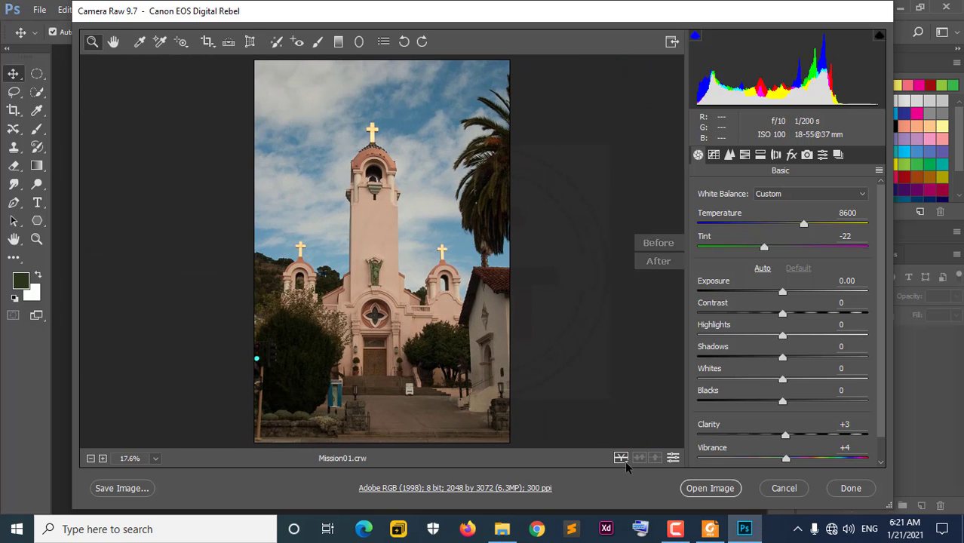
pyautogui.click(623, 460)
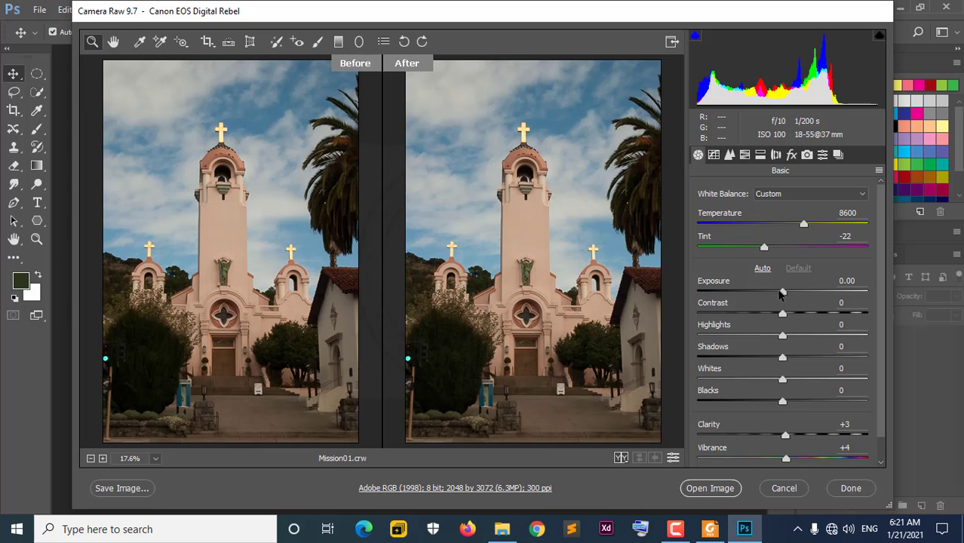
# Step: Raise exposure to +0.75, pull highlights down to about -28, and lift shadows to +51
pyautogui.moveTo(781, 296); pyautogui.dragTo(794, 297)
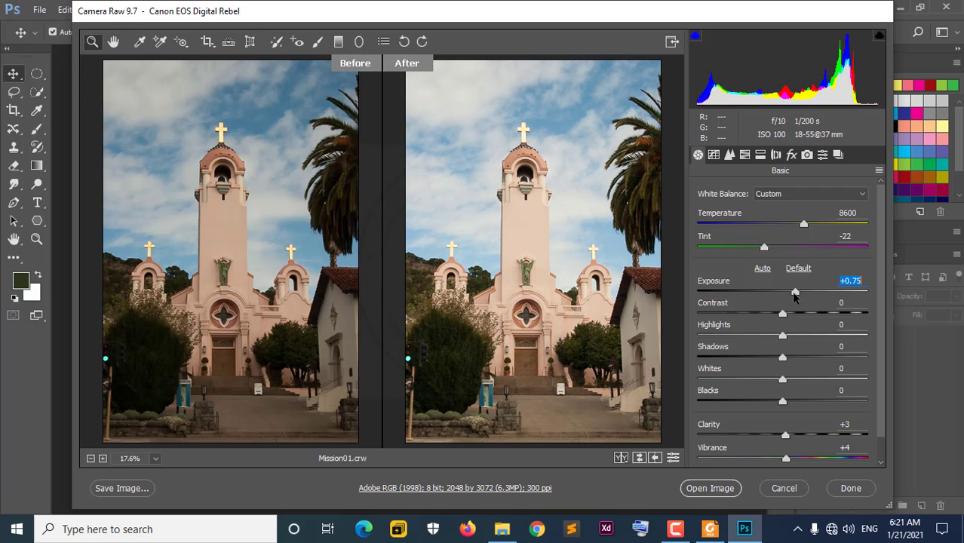
pyautogui.moveTo(782, 342); pyautogui.dragTo(770, 341)
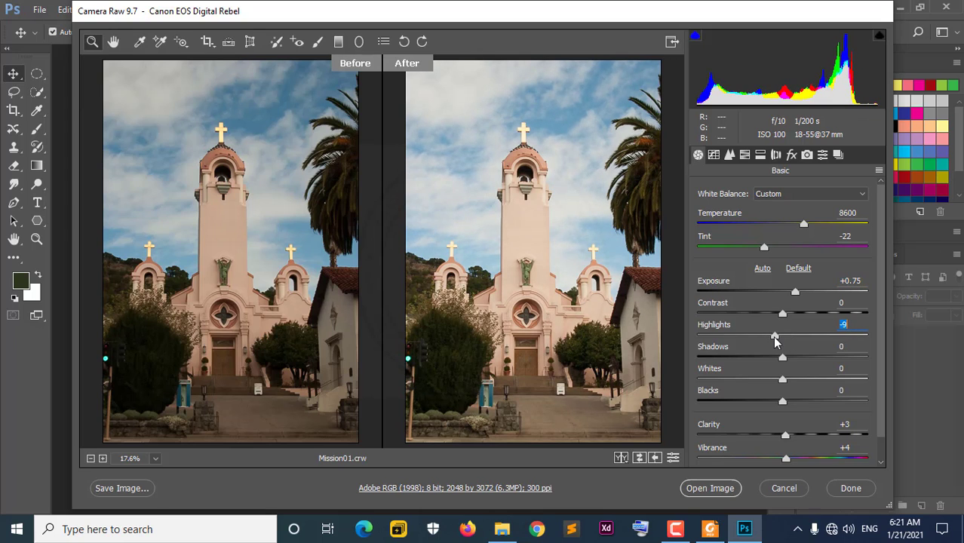
pyautogui.moveTo(770, 342)
pyautogui.mouseDown()
pyautogui.moveTo(758, 337)
pyautogui.moveTo(821, 358)
pyautogui.mouseUp()
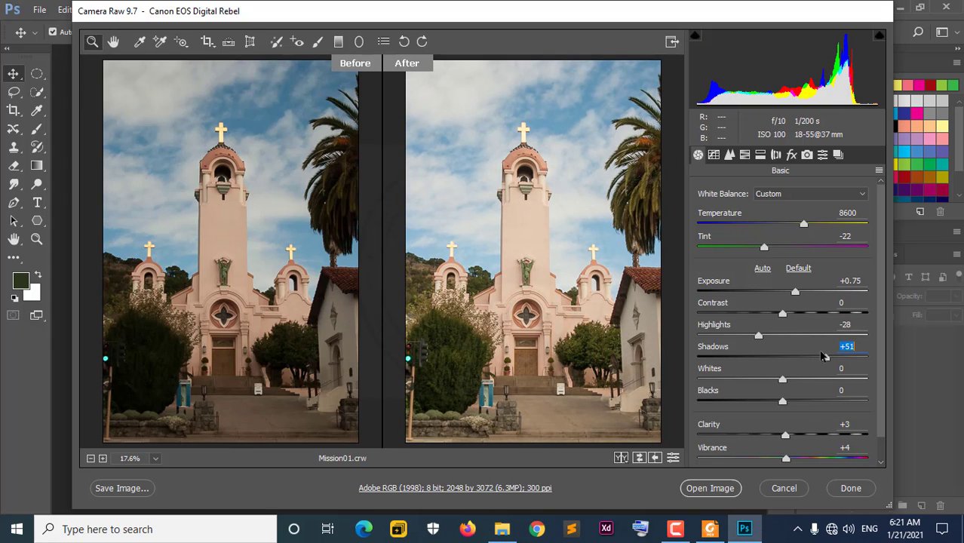
pyautogui.moveTo(821, 358)
pyautogui.mouseDown()
pyautogui.moveTo(758, 379)
pyautogui.moveTo(773, 379)
pyautogui.mouseUp()
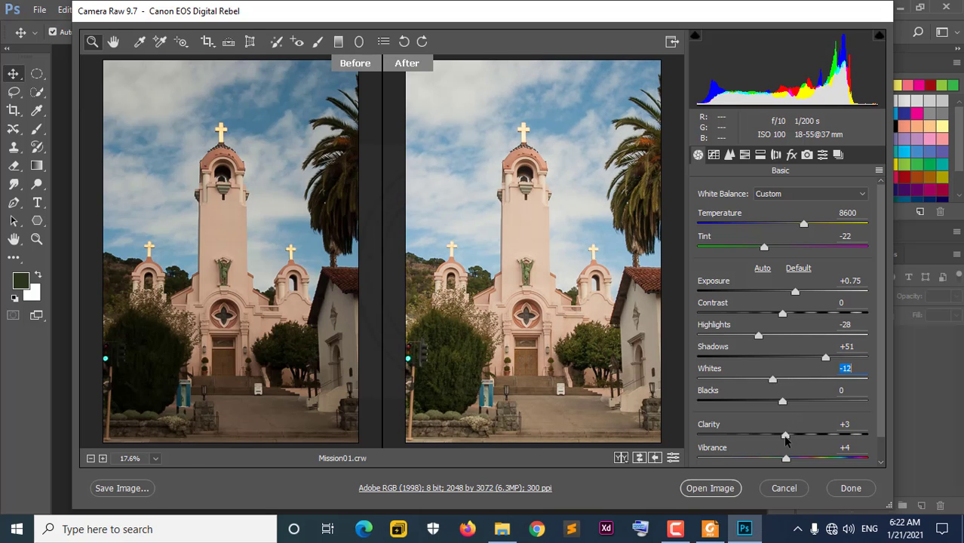
# Step: Reduce clarity slightly, warm temperature to 11500, and ease highlights back up a little
pyautogui.moveTo(786, 436); pyautogui.dragTo(773, 442)
pyautogui.moveTo(805, 225); pyautogui.dragTo(815, 225)
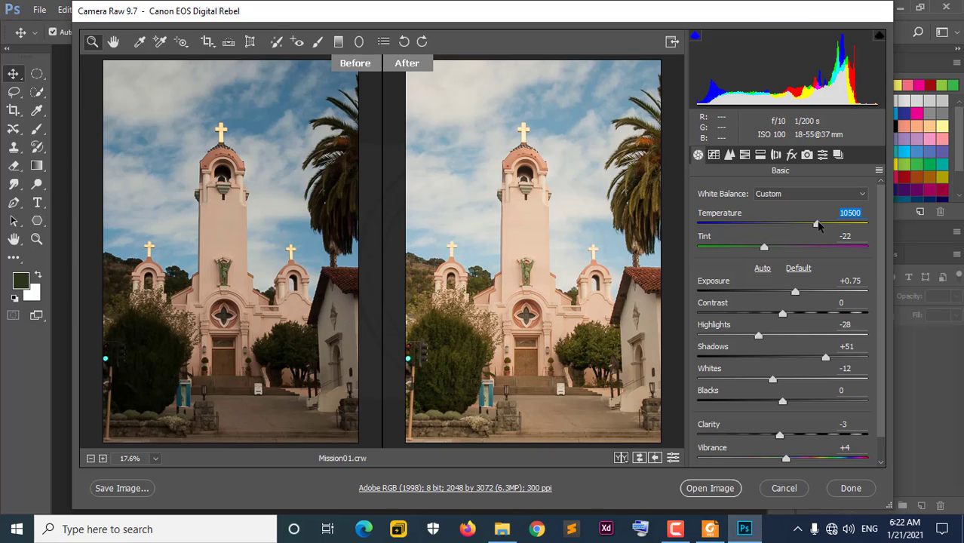
pyautogui.press('Up')
pyautogui.press('Up')
pyautogui.press('Up')
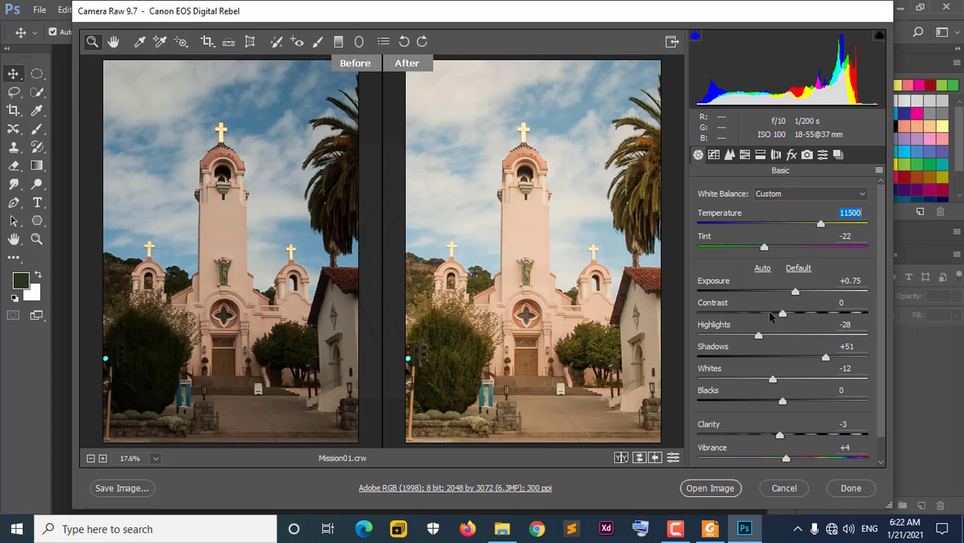
pyautogui.moveTo(758, 338); pyautogui.dragTo(761, 340)
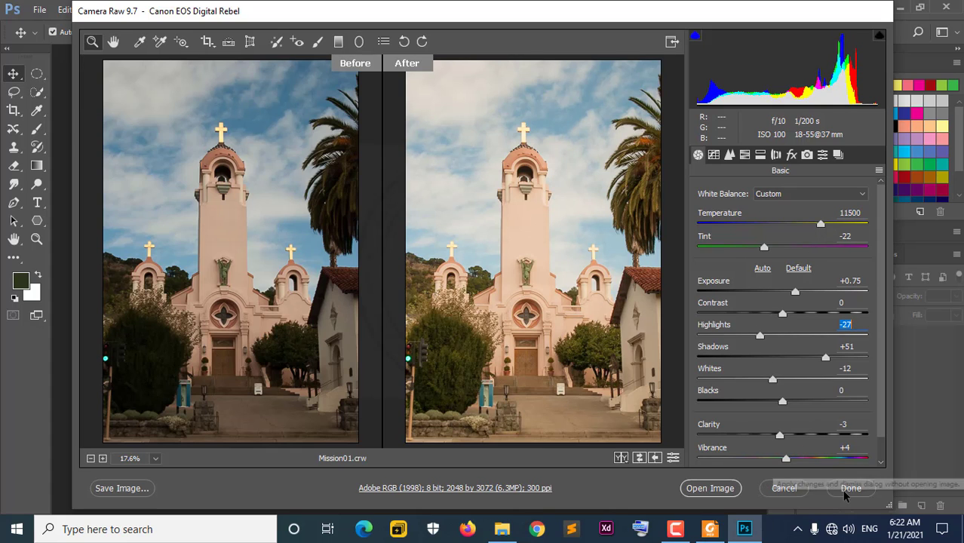
# Step: Open the developed photo in Photoshop and save it to the Desktop as Mission01.jpg at maximum quality 12
pyautogui.click(723, 495)
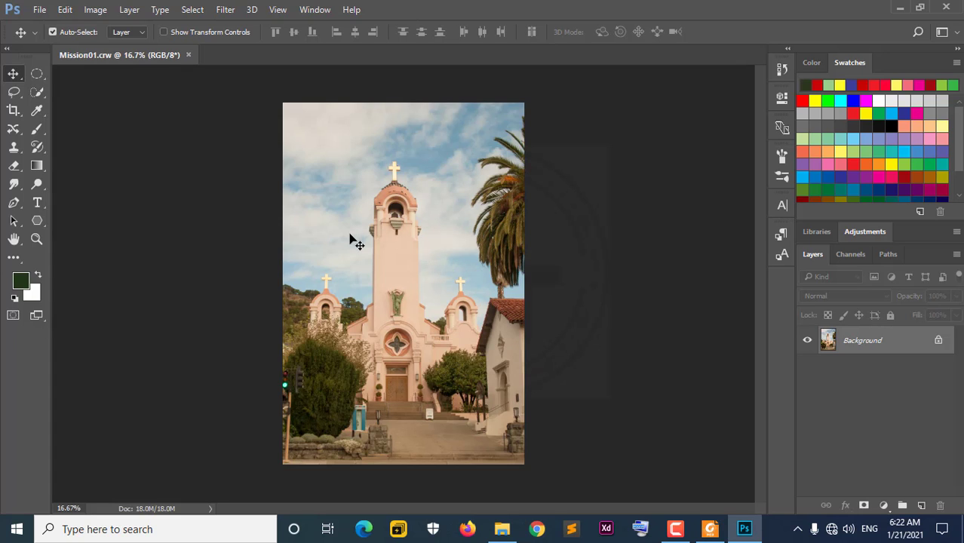
pyautogui.click(39, 11)
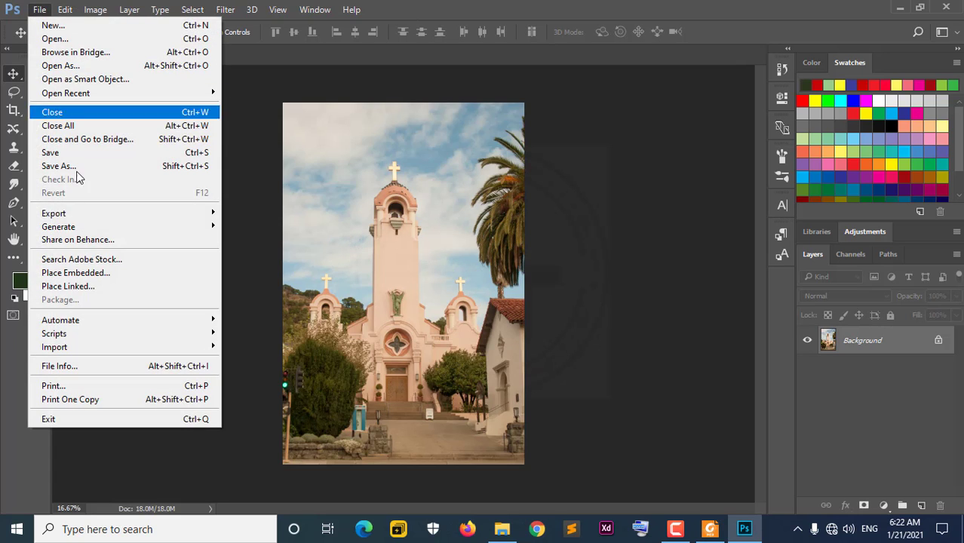
pyautogui.click(105, 169)
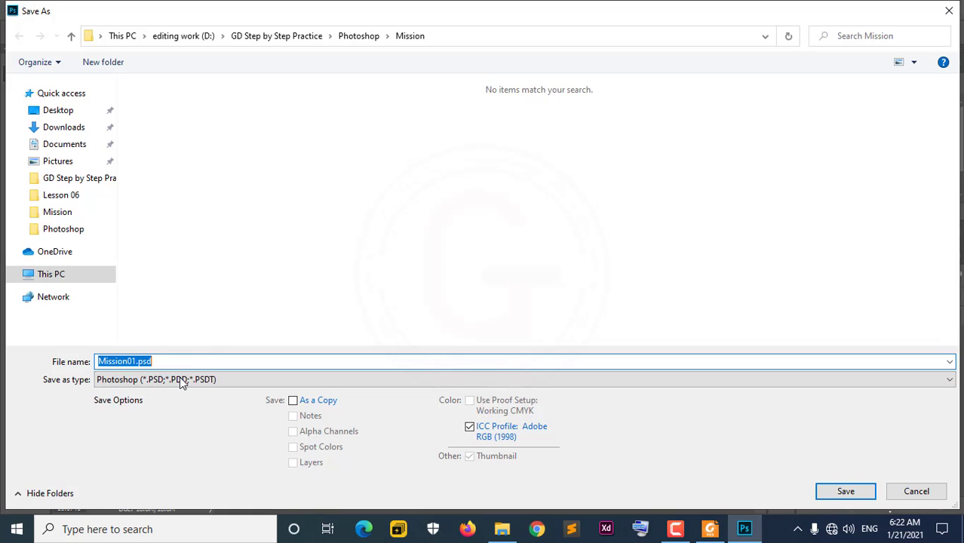
pyautogui.click(180, 380)
pyautogui.click(172, 240)
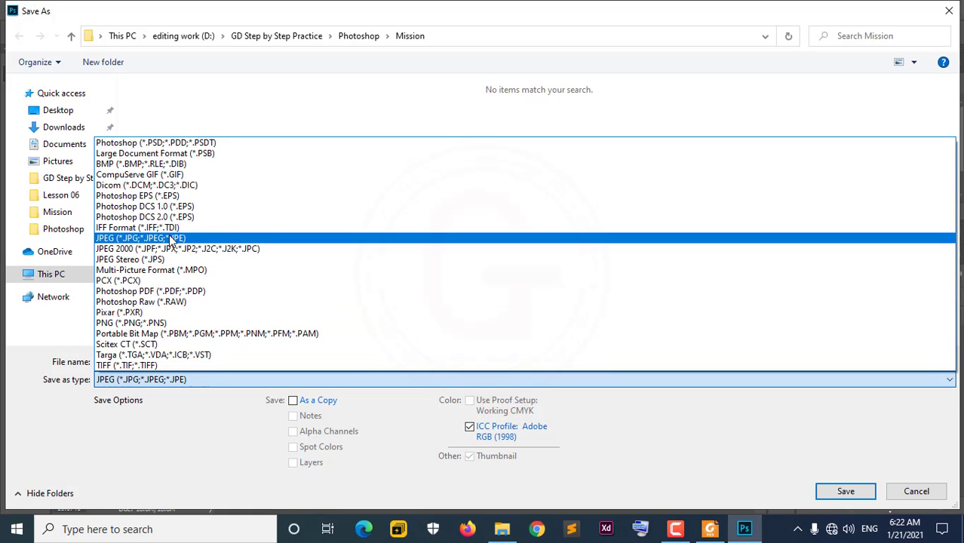
pyautogui.click(62, 112)
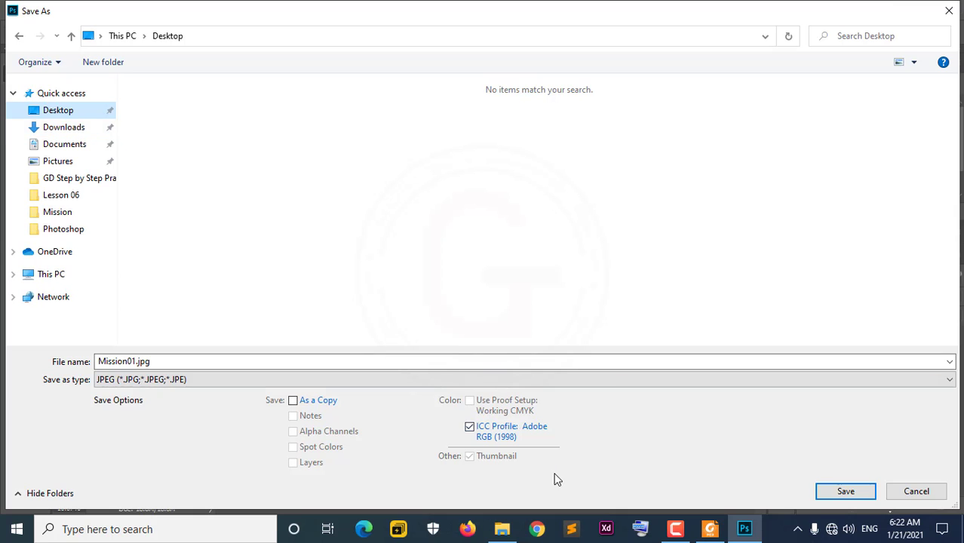
pyautogui.click(844, 491)
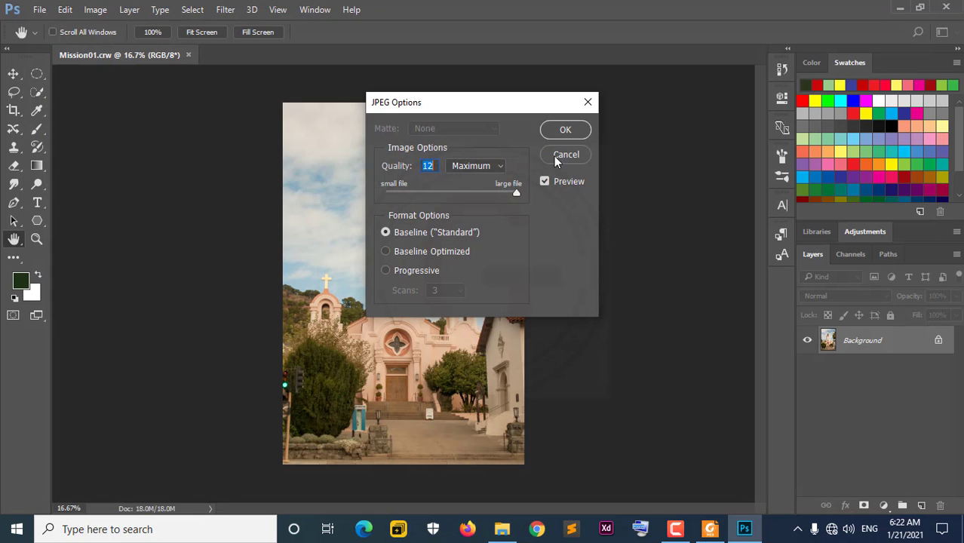
pyautogui.click(565, 130)
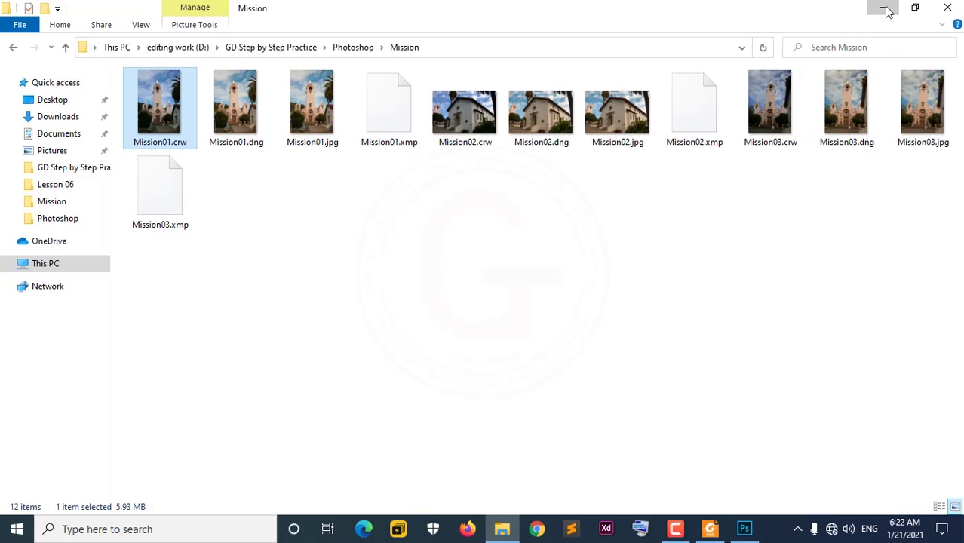
pyautogui.click(883, 7)
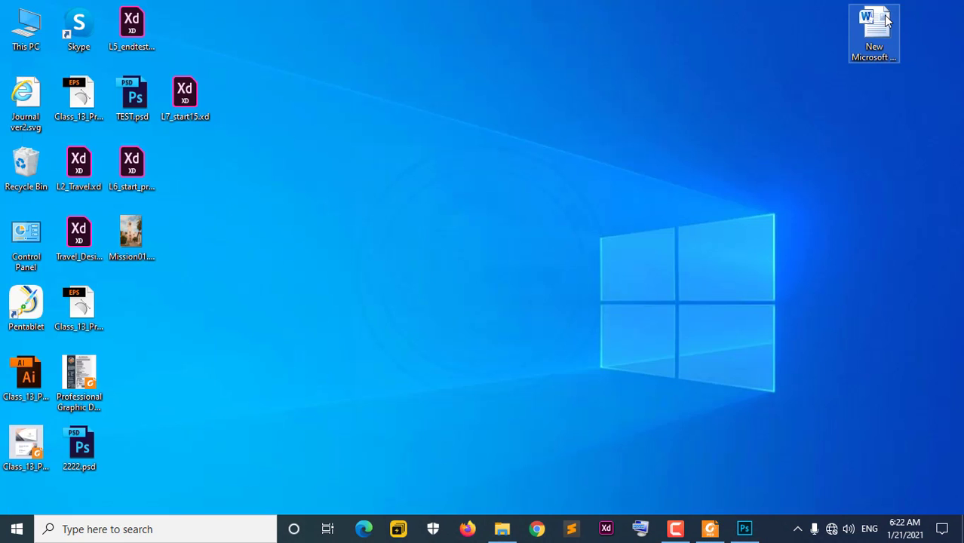
pyautogui.doubleClick(121, 233)
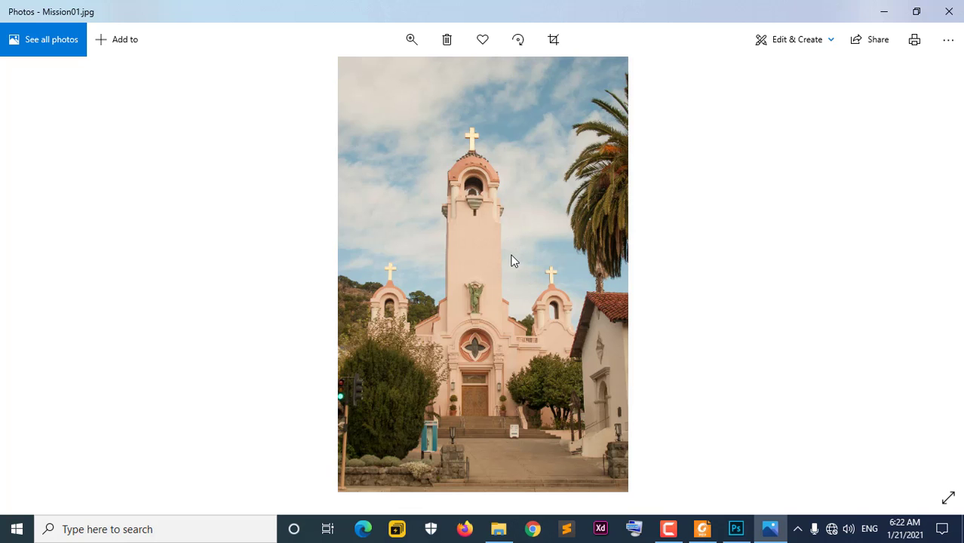
pyautogui.scroll(1, 526, 231)
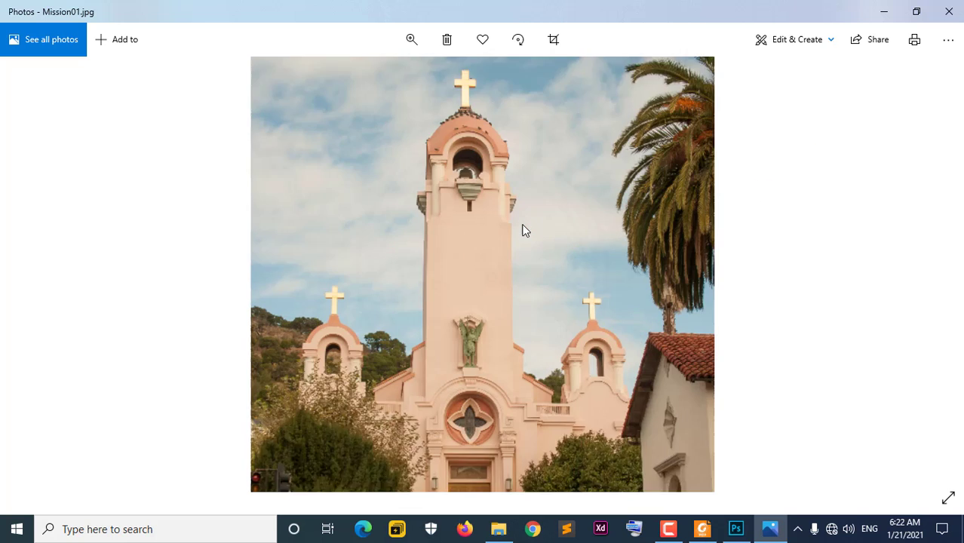
pyautogui.scroll(1, 526, 231)
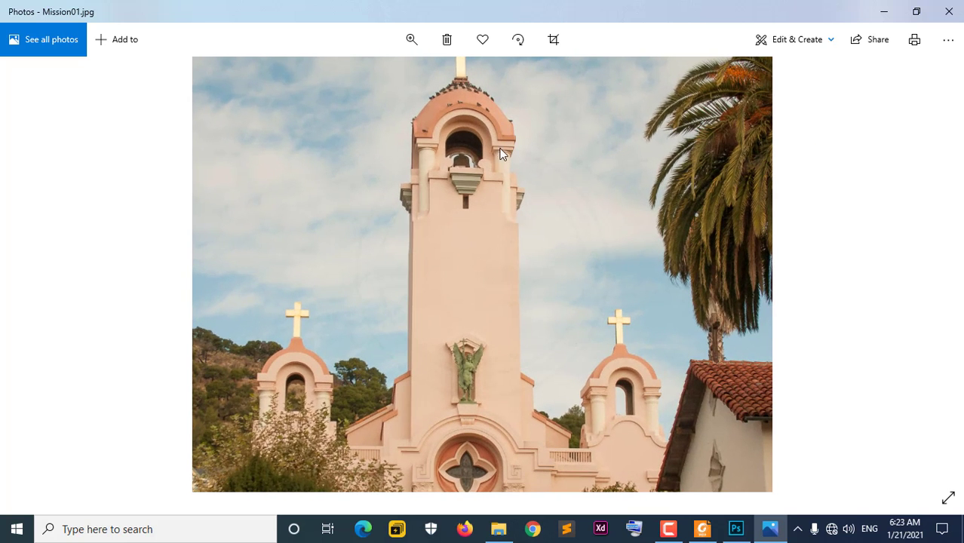
pyautogui.click(409, 39)
pyautogui.moveTo(351, 76); pyautogui.dragTo(362, 81)
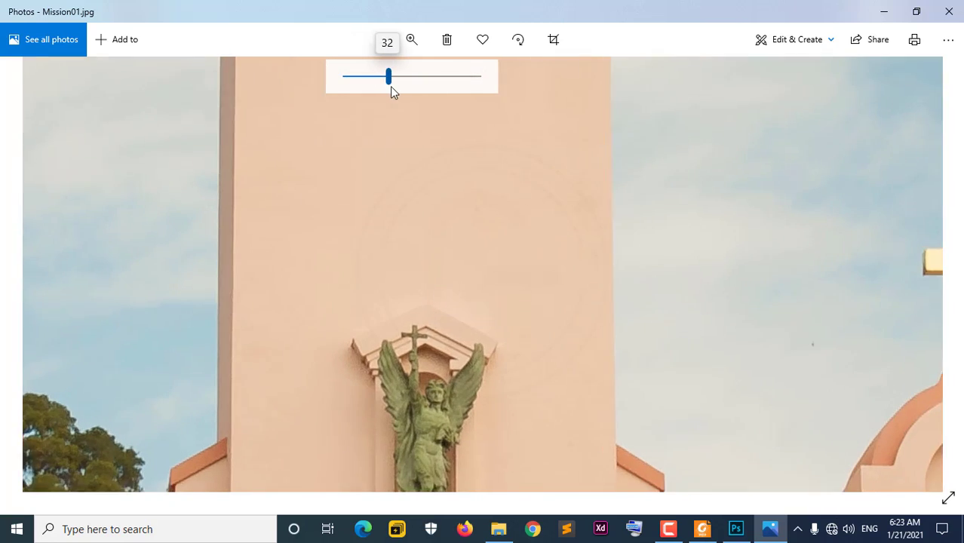
pyautogui.moveTo(362, 81); pyautogui.dragTo(391, 83)
pyautogui.moveTo(519, 291); pyautogui.dragTo(362, 159)
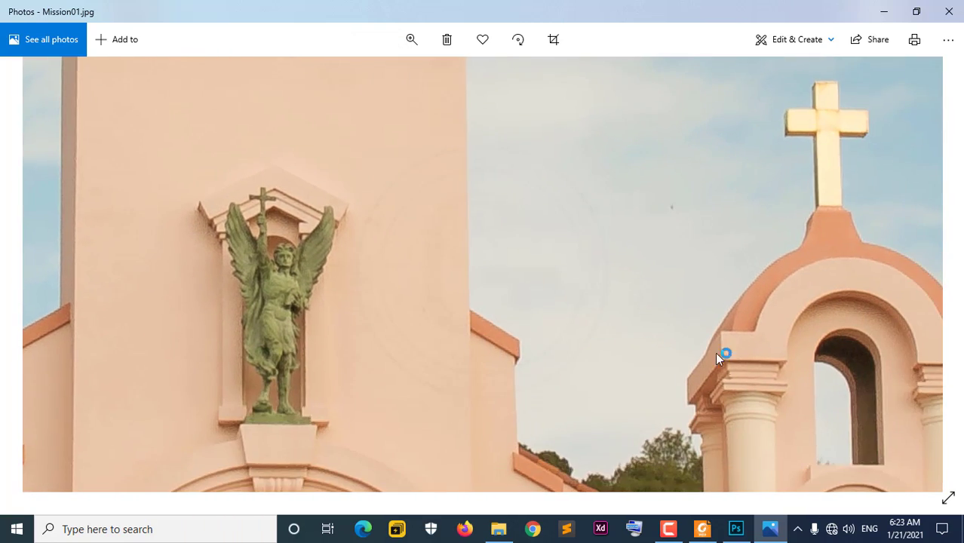
pyautogui.moveTo(721, 351); pyautogui.dragTo(526, 185)
# Step: Close the photo viewer and restore the course outline PDF in Foxit Reader
pyautogui.click(948, 11)
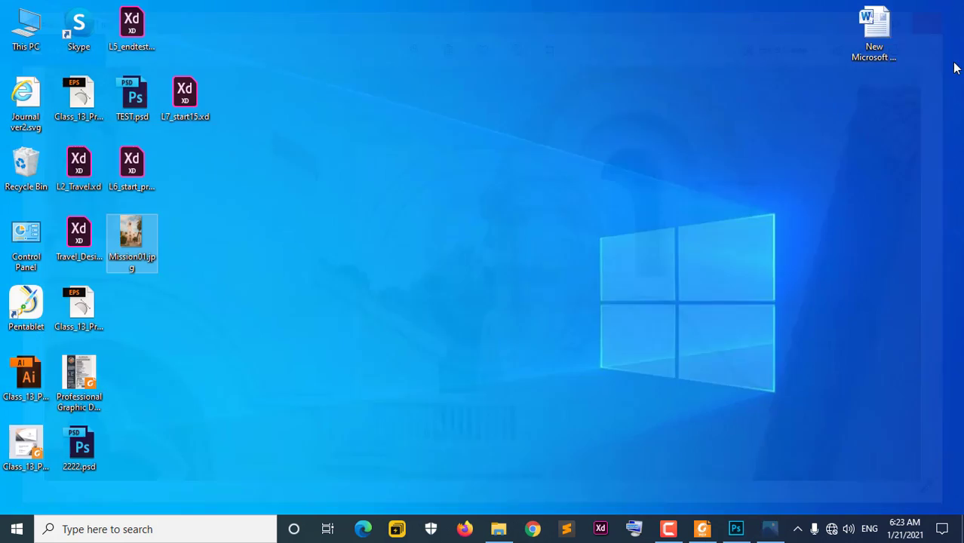
pyautogui.click(703, 532)
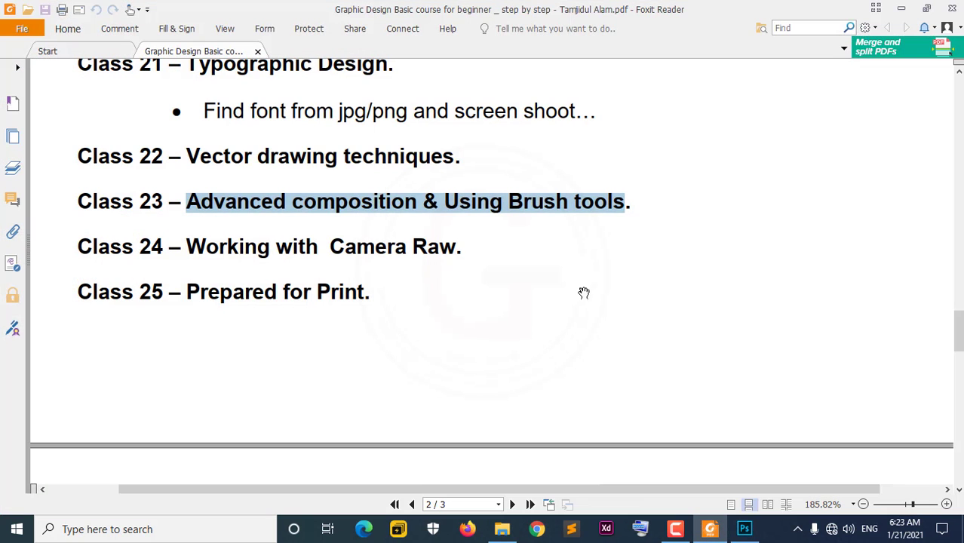